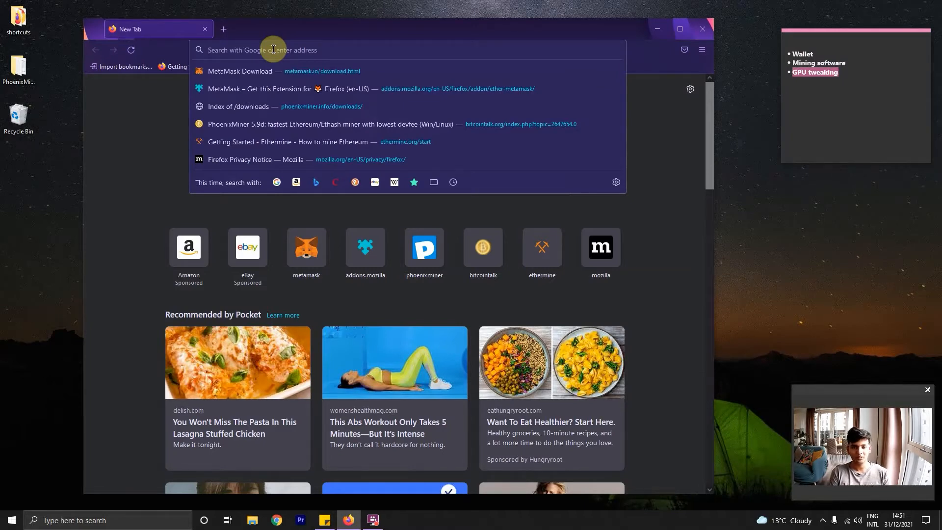
Step: Search the web for "metamask" and open the official metamask.io site from the results
text(metmask)
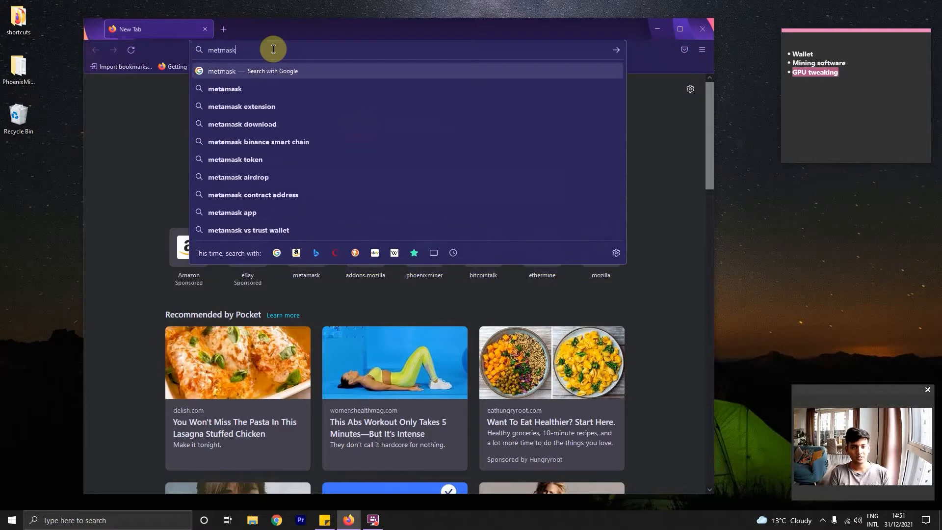
key(BackSpace)
key(BackSpace)
key(BackSpace)
key(BackSpace)
text(ama)
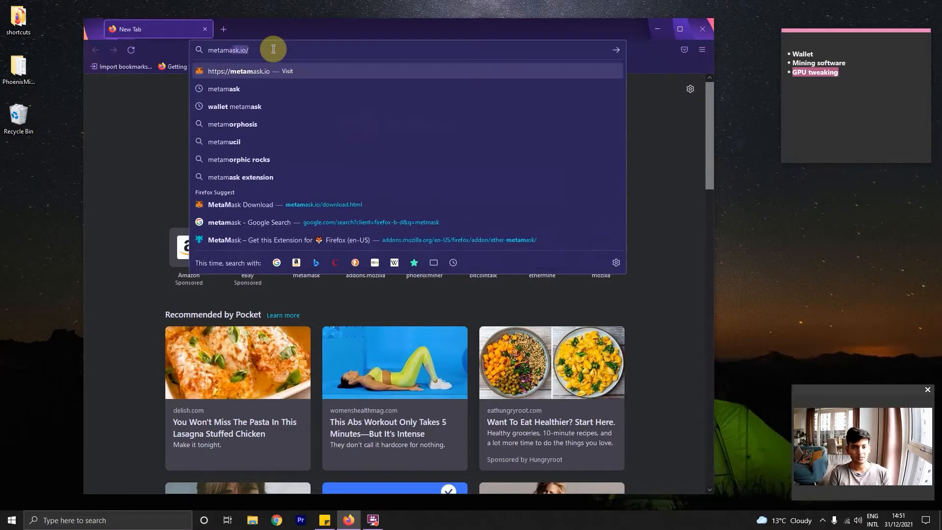
text(sk)
key(BackSpace)
key(Return)
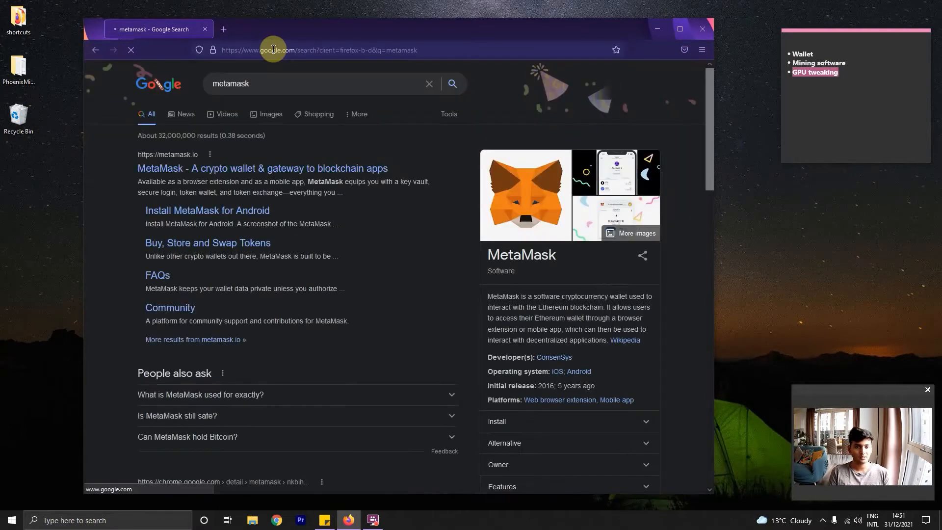
click(289, 169)
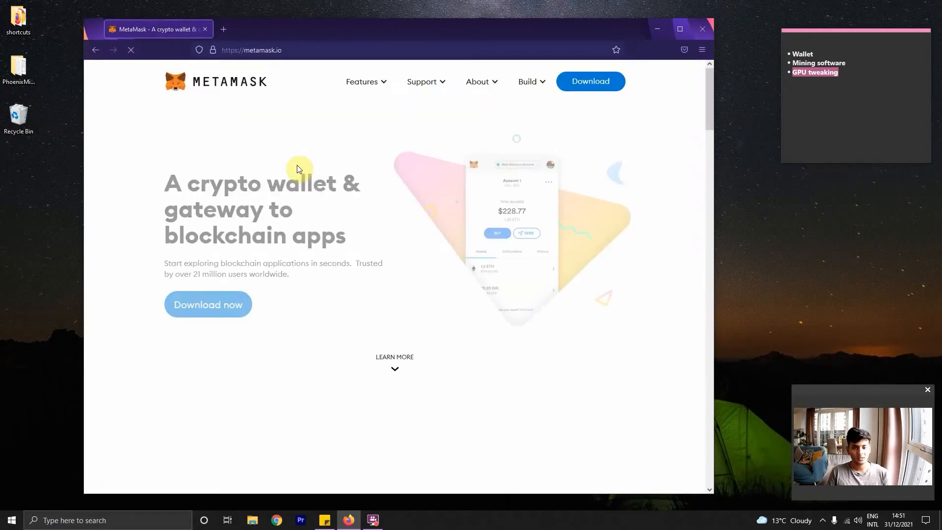
Step: Install the MetaMask extension for Firefox from its download page, accepting the requested permissions
click(232, 298)
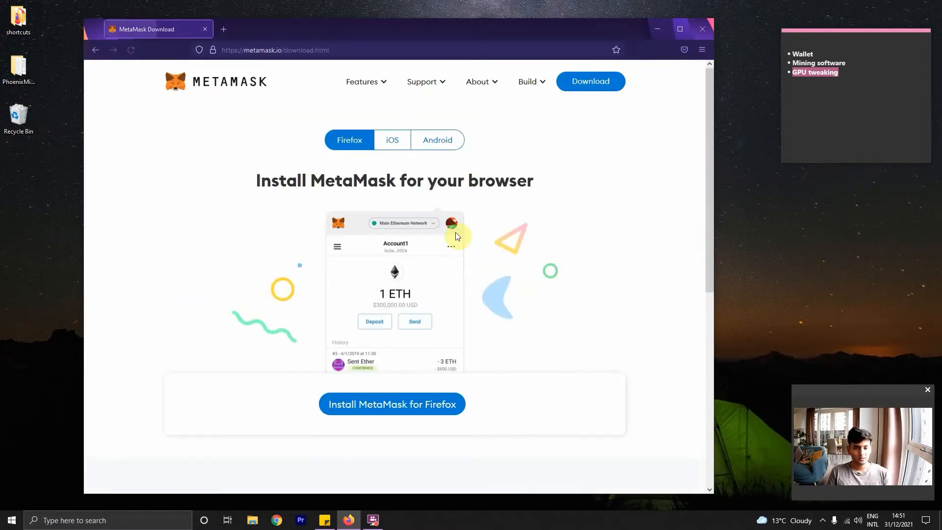
click(398, 413)
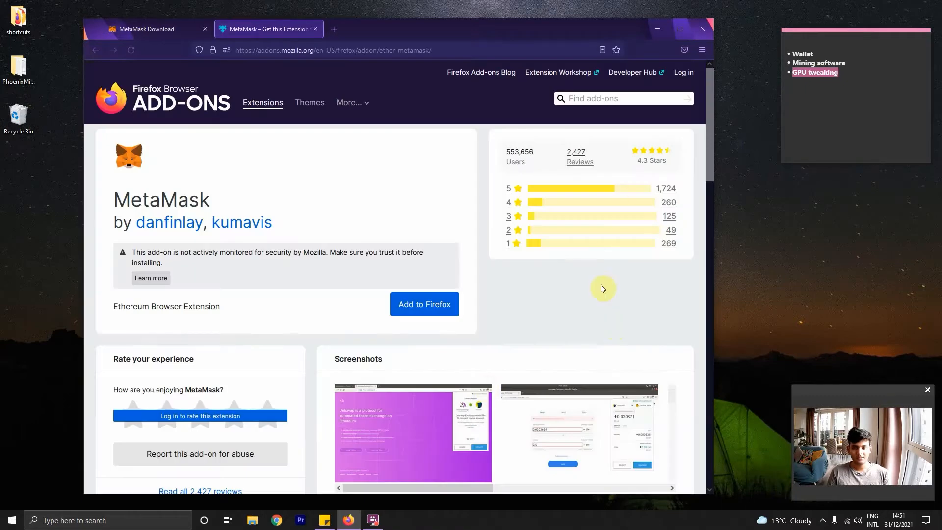
click(417, 313)
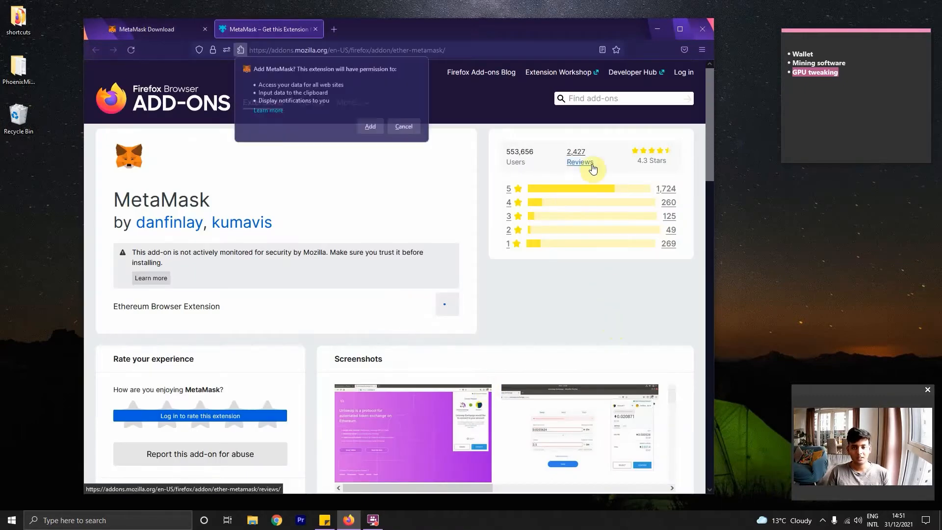
click(372, 128)
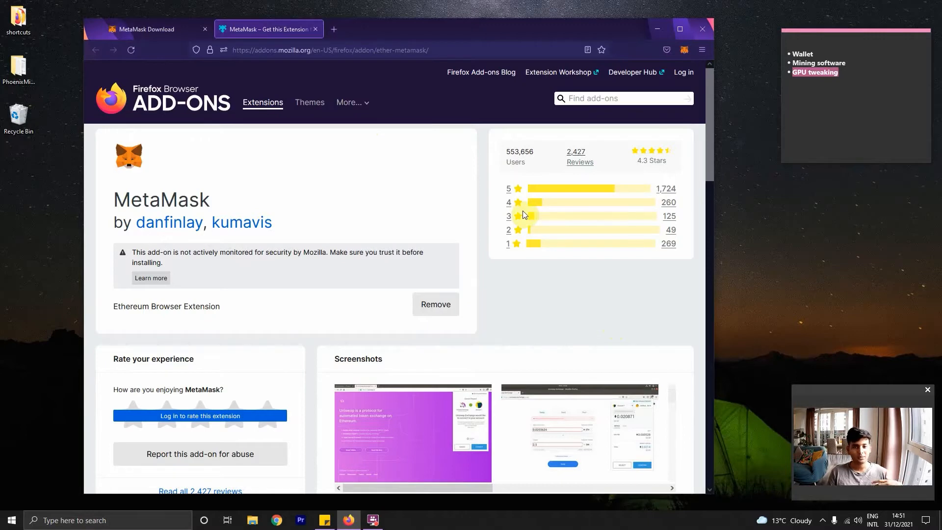
click(686, 122)
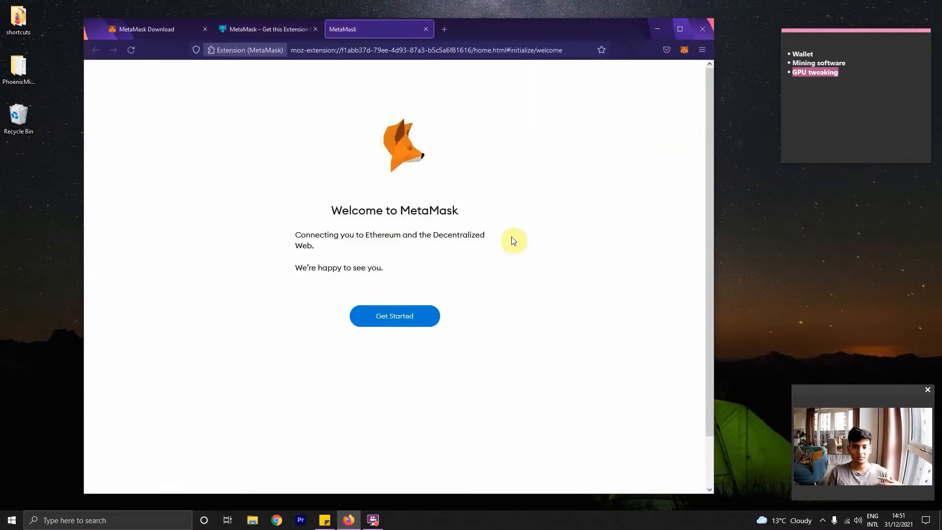
Step: Begin MetaMask setup by choosing to create a new wallet, and proceed to the password page
click(399, 315)
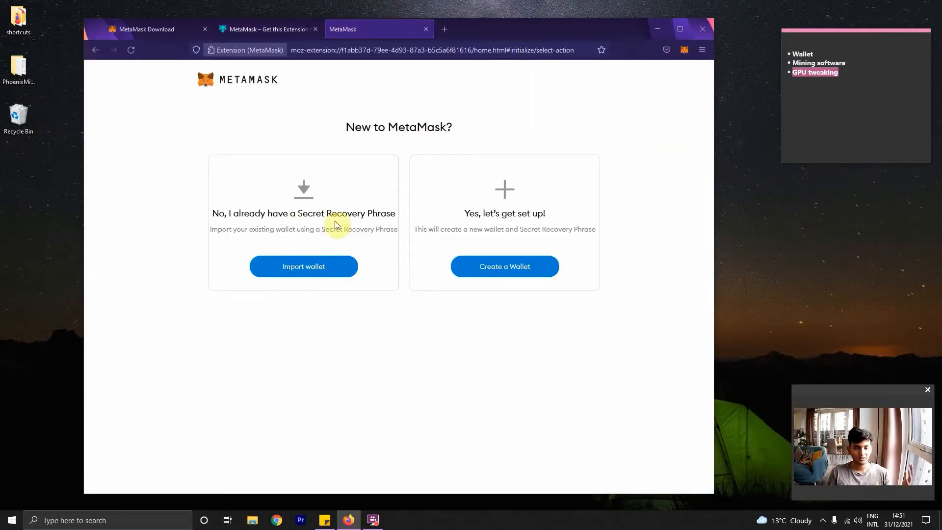
drag(212, 212, 399, 232)
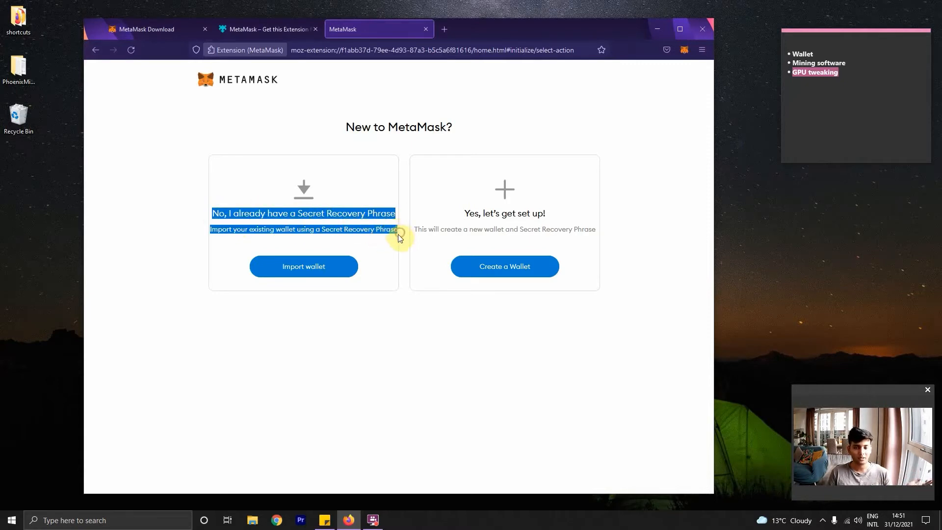
click(510, 276)
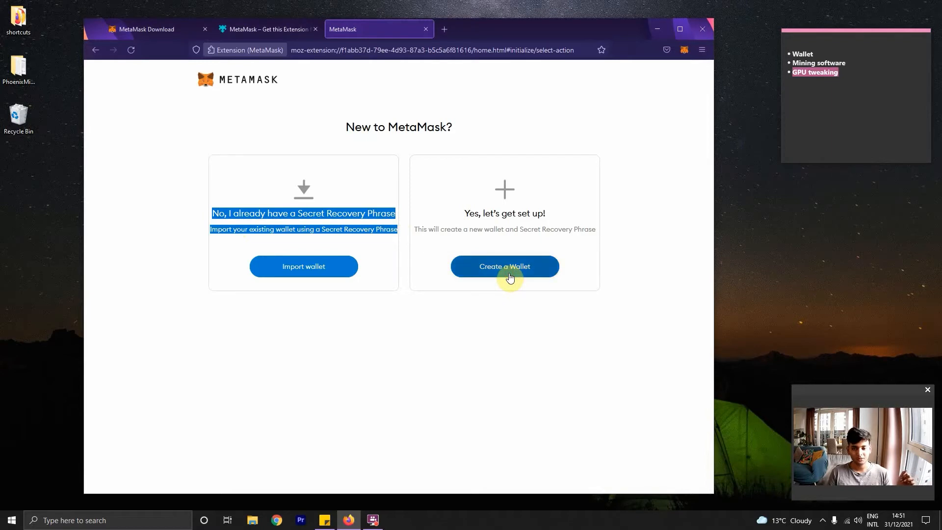
click(459, 338)
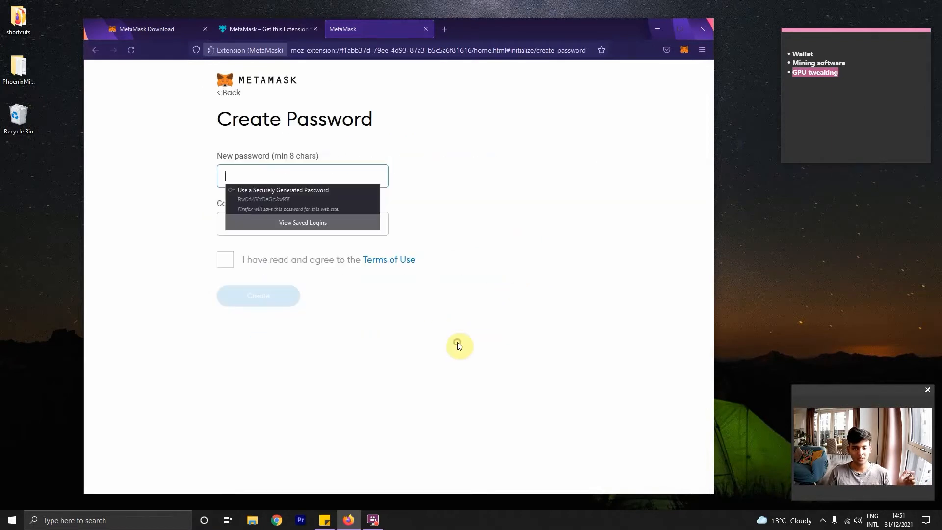
Step: Enter and confirm a new wallet password, agree to the Terms of Use, and create the wallet
click(328, 208)
click(225, 260)
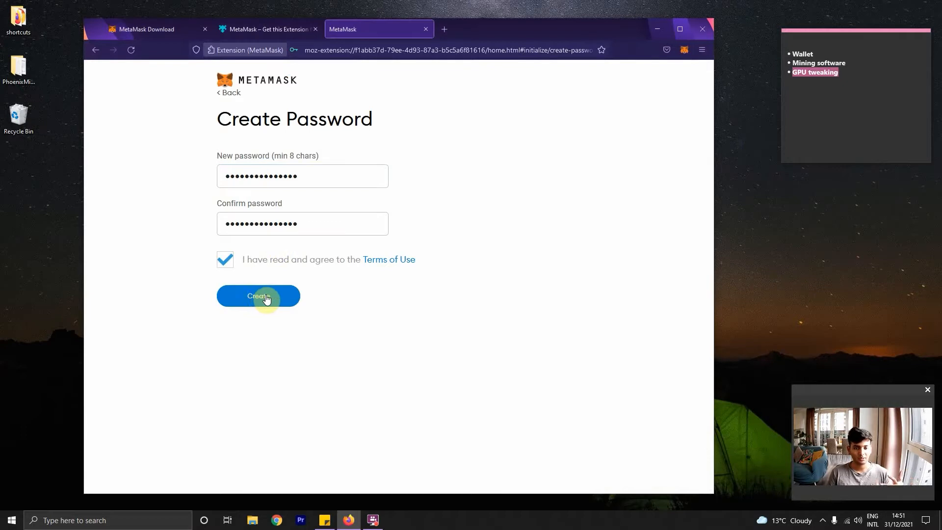
click(266, 298)
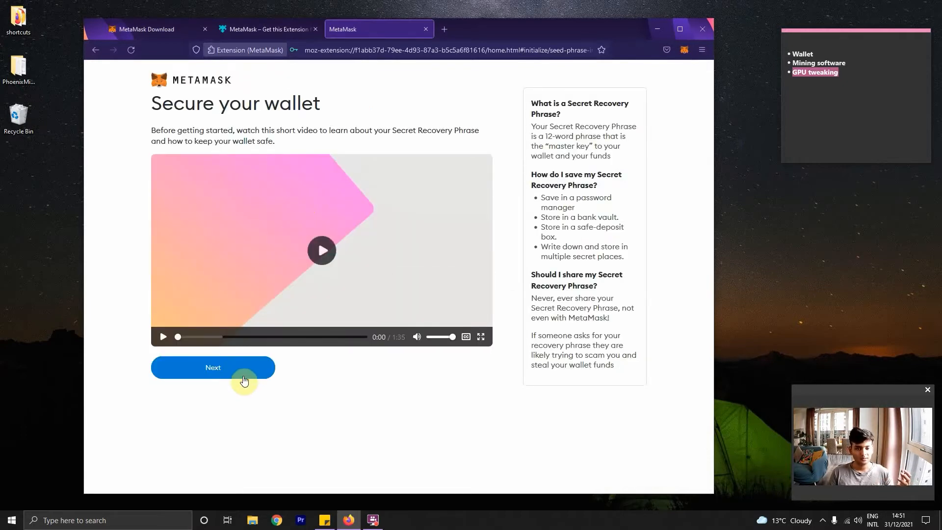
Step: Skip the wallet security video, go over the Secret Recovery Phrase warning, and reveal the secret words
click(241, 377)
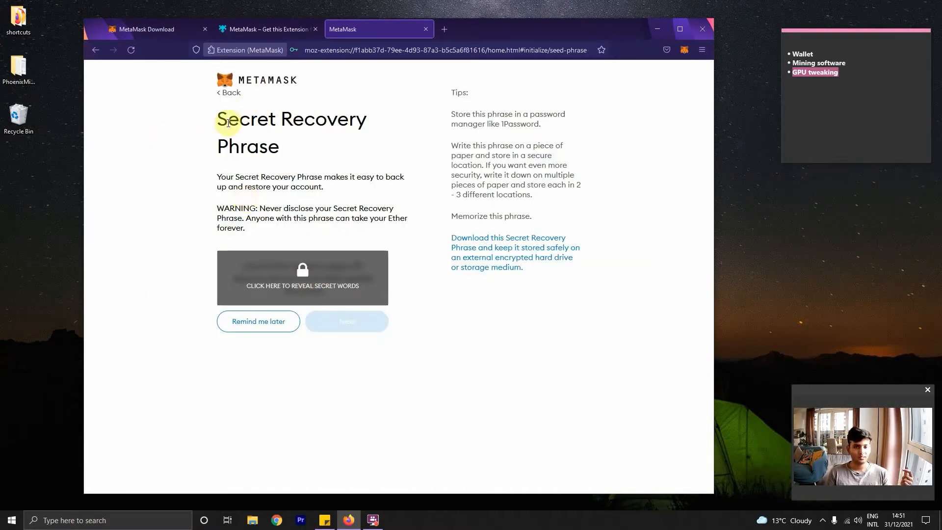
drag(215, 121, 290, 147)
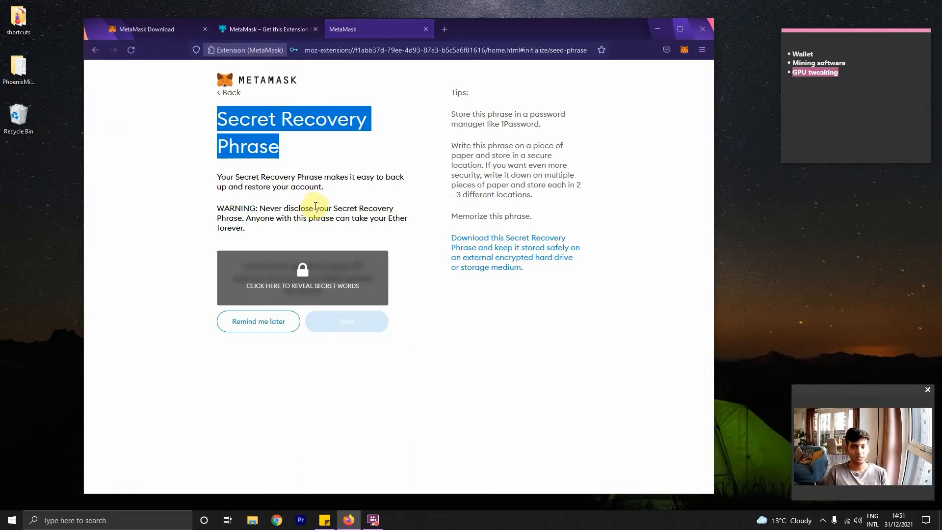
drag(270, 208, 397, 232)
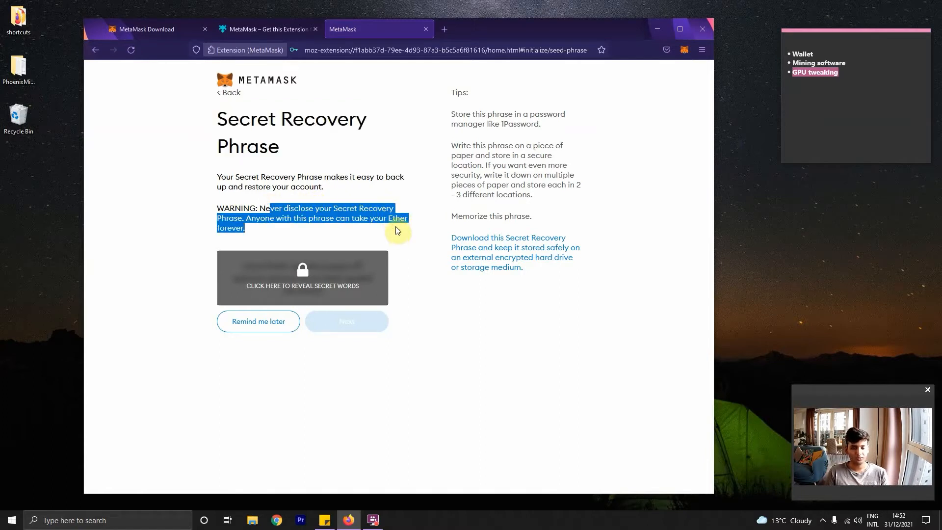
click(370, 290)
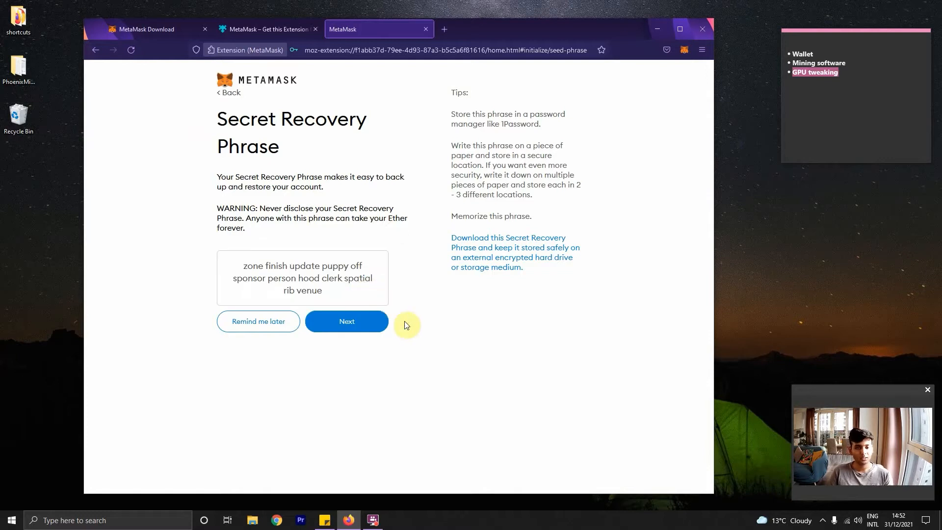
Step: Copy the full Secret Recovery Phrase and paste it into the sticky note below the bullet list
click(332, 296)
drag(332, 296, 244, 264)
key(ctrl+c)
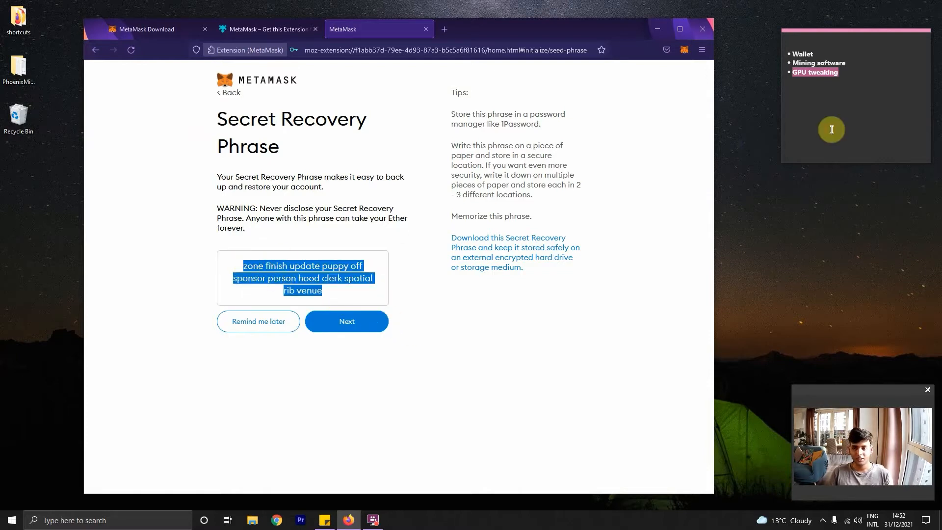
click(848, 99)
key(ctrl+v)
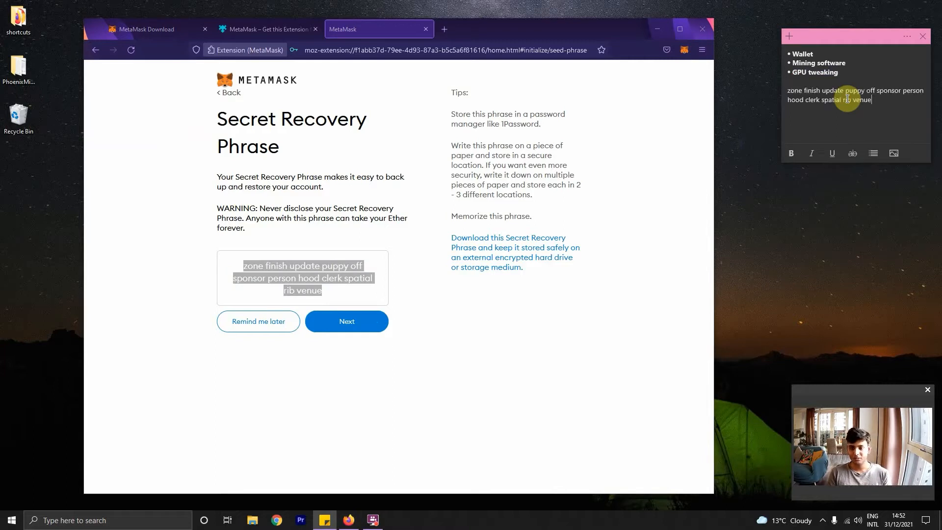
click(443, 320)
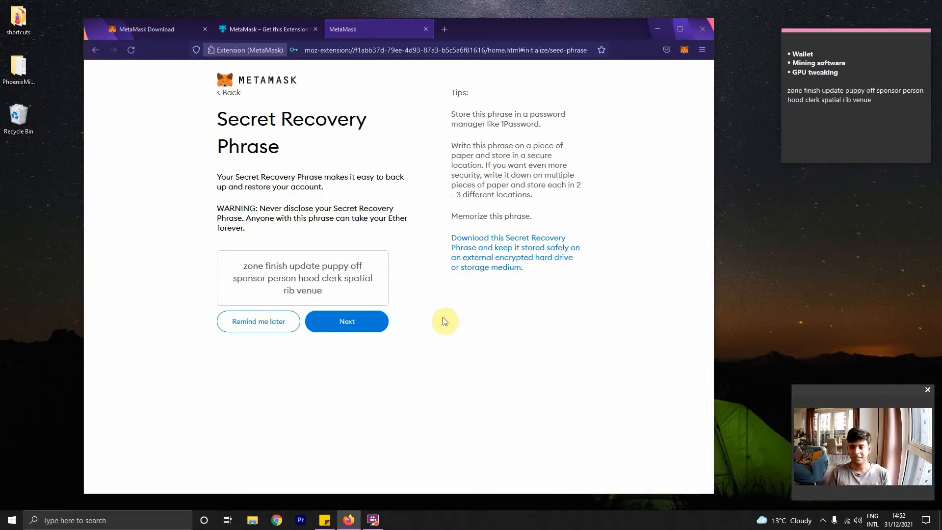
Step: Confirm the Secret Recovery Phrase by selecting its words in order, finish the wallet setup, and dismiss the What's new message
click(366, 322)
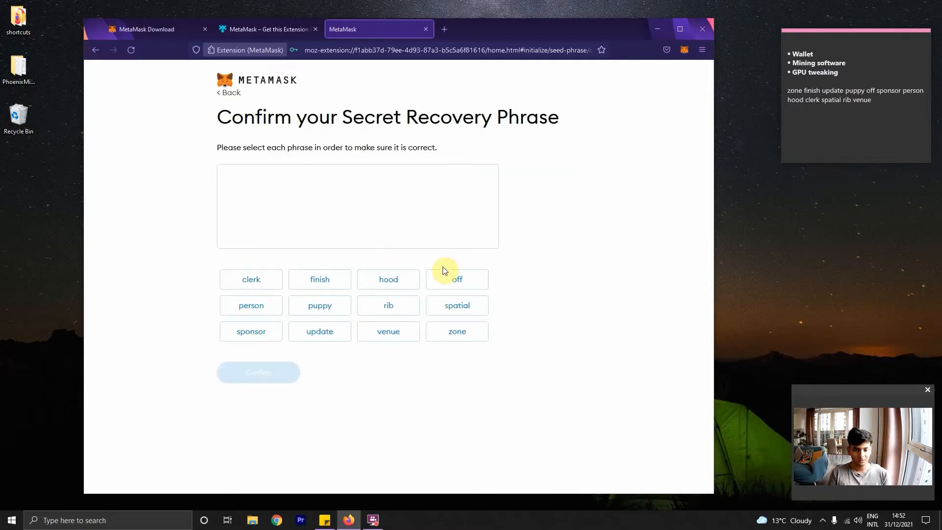
click(457, 331)
click(320, 279)
click(319, 332)
click(320, 306)
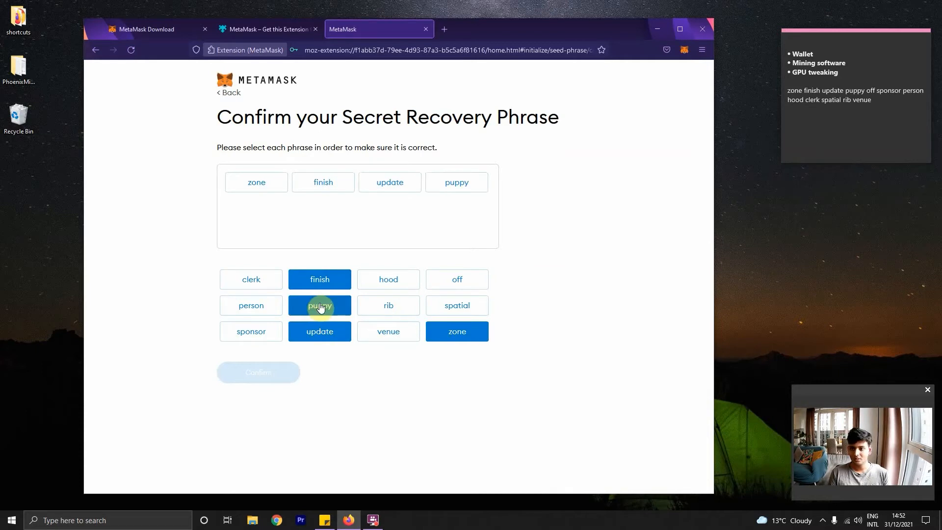
click(457, 279)
click(251, 331)
click(251, 306)
click(406, 285)
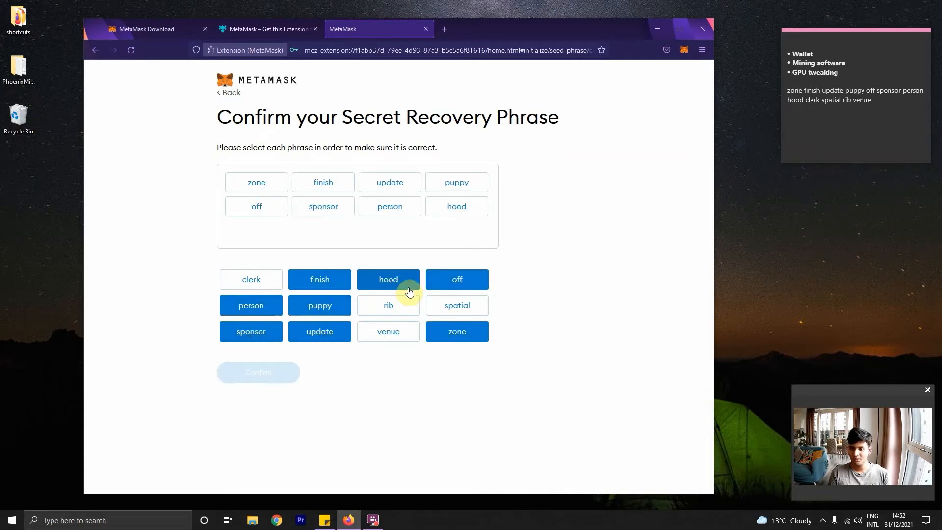
click(251, 282)
click(457, 305)
click(389, 305)
click(389, 332)
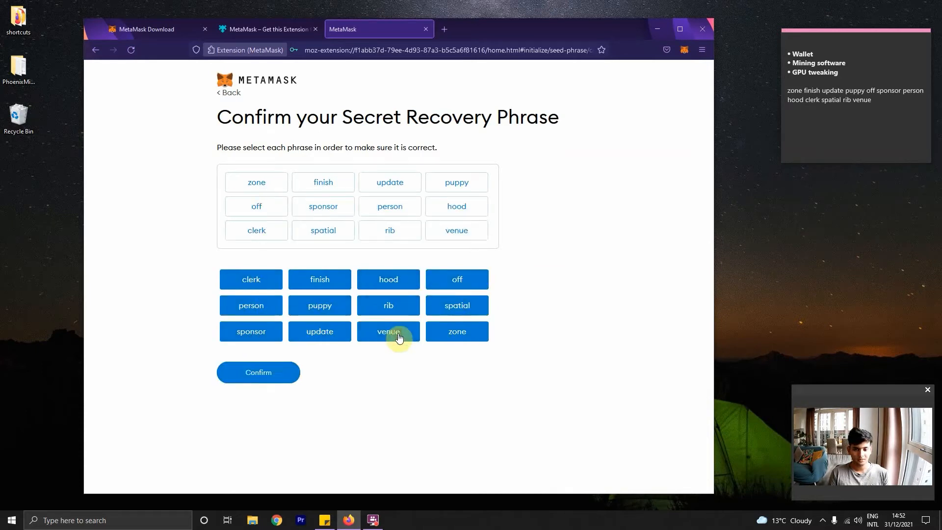
click(265, 373)
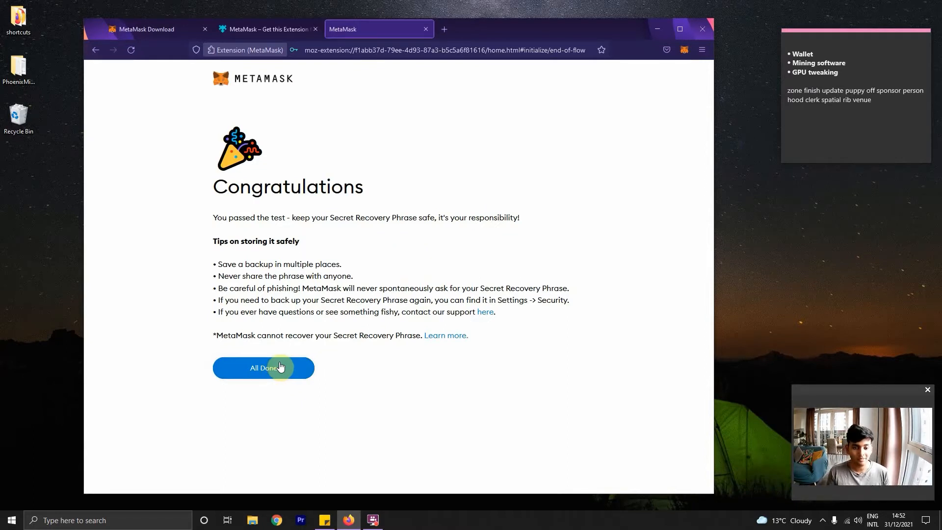
click(280, 367)
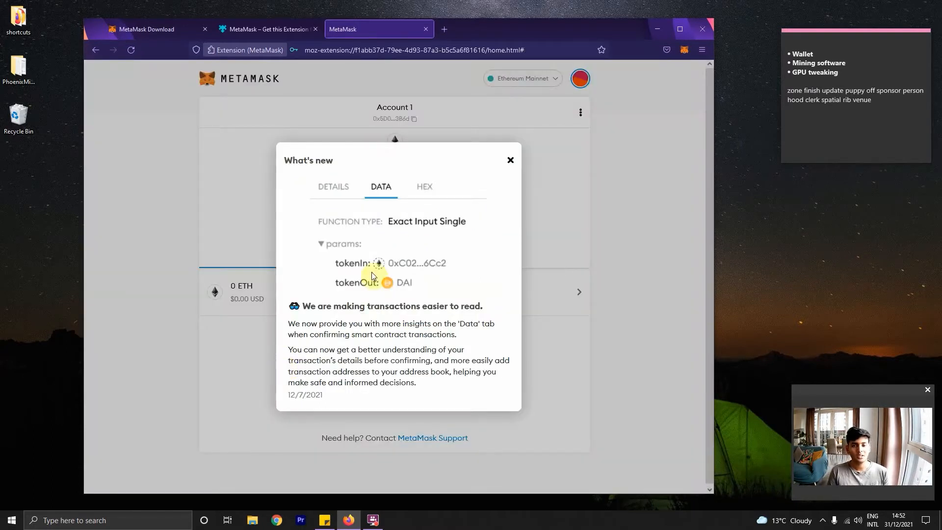
click(511, 160)
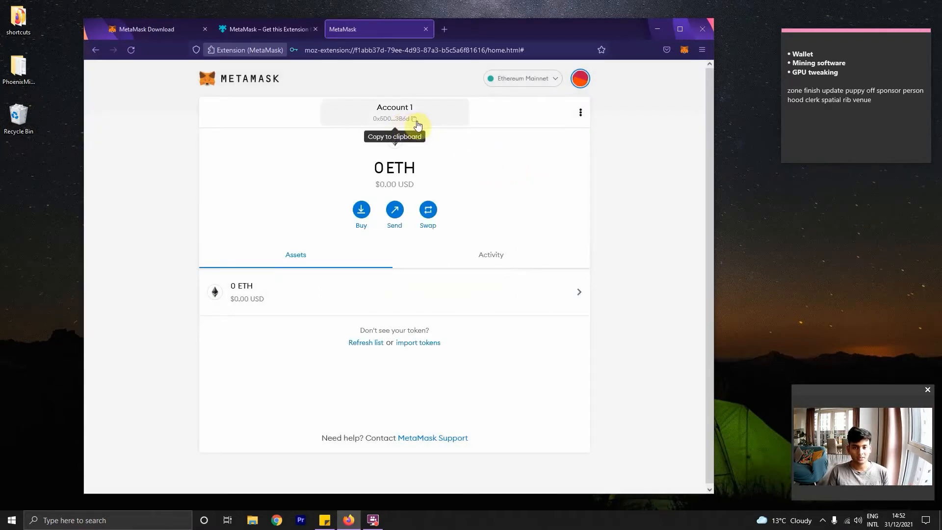
Step: Copy the Account 1 wallet address from the MetaMask extension and paste it into the browser's address field
click(684, 51)
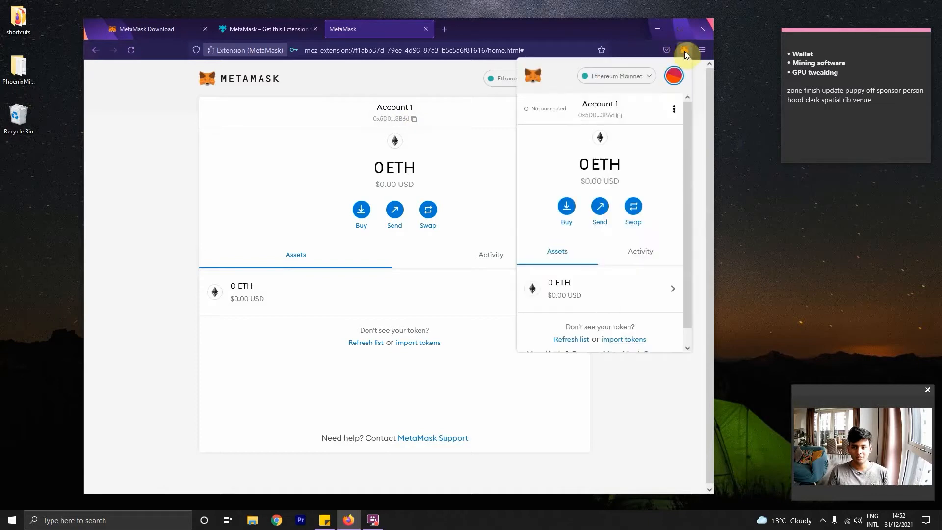
click(609, 116)
click(399, 51)
key(ctrl+v)
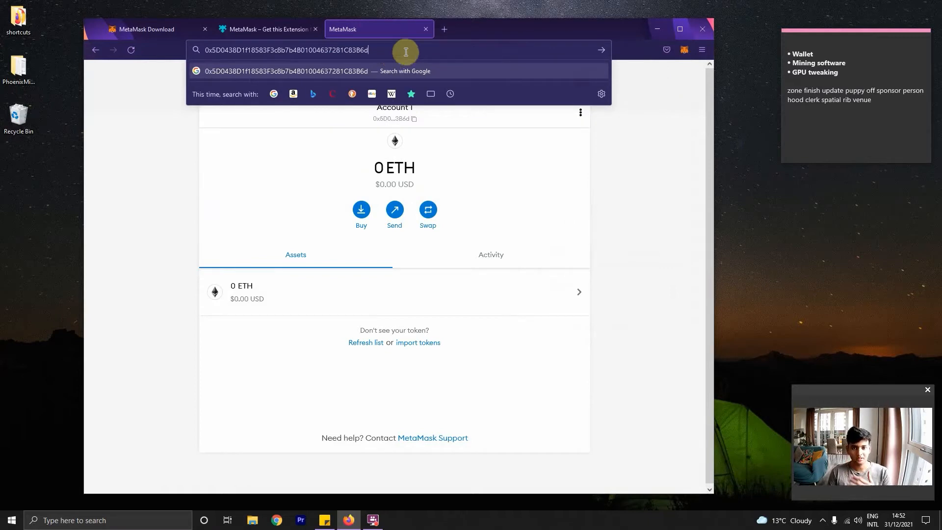
click(831, 52)
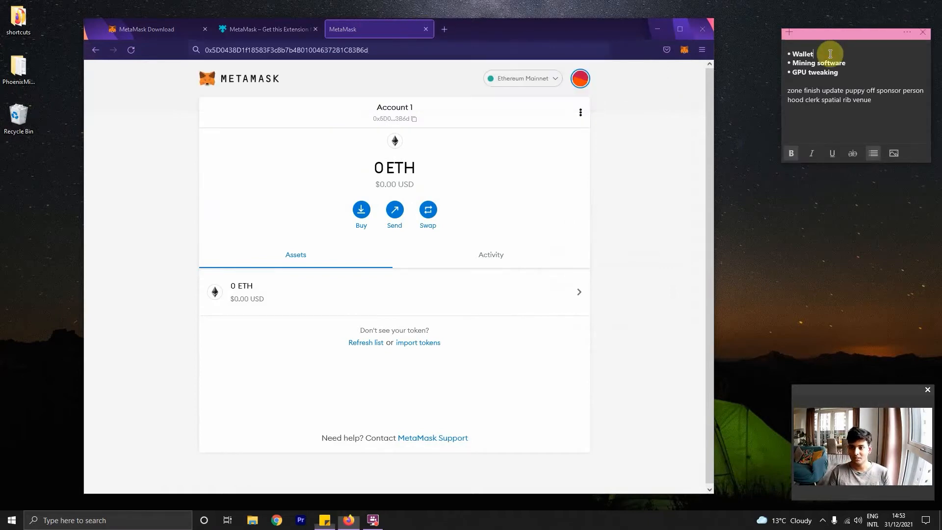
drag(846, 62, 789, 63)
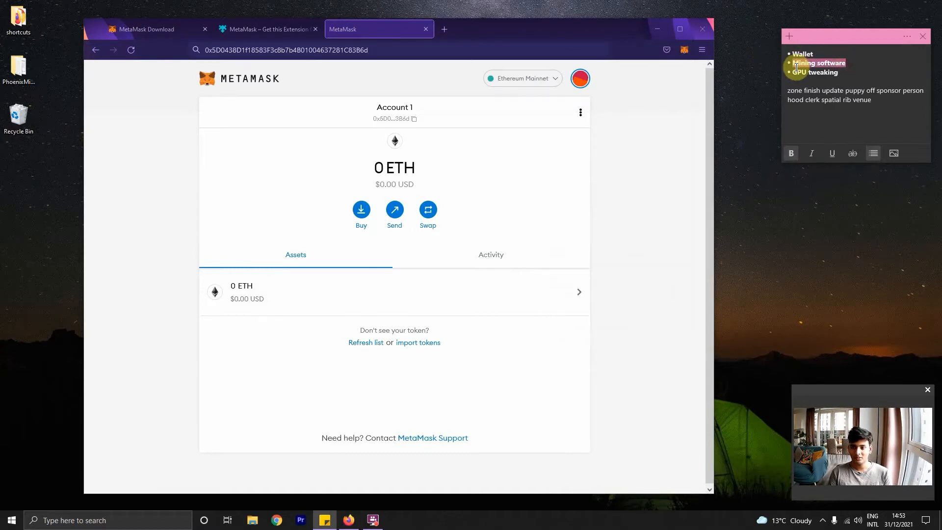
Step: Replace the pasted wallet address with a web search for ethermine, open the Ethermine website, and skim its home page
click(373, 52)
key(ctrl+a)
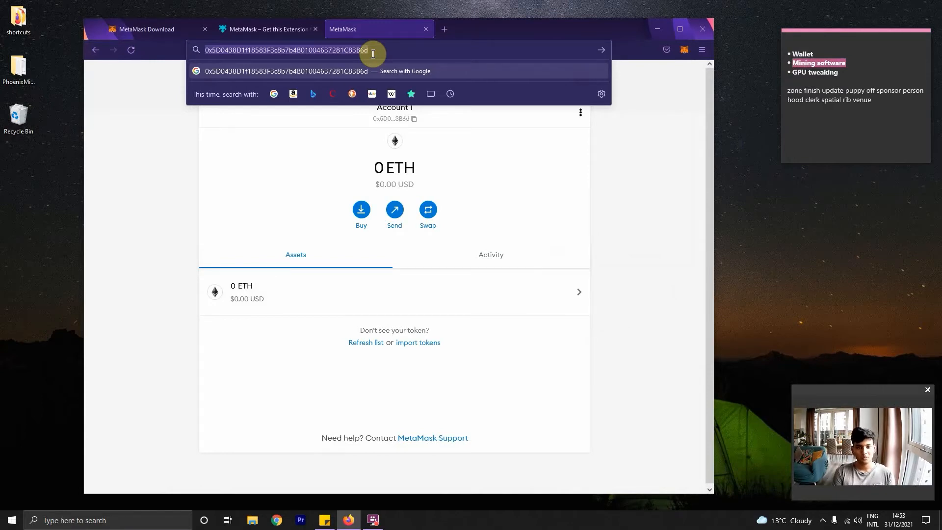
key(BackSpace)
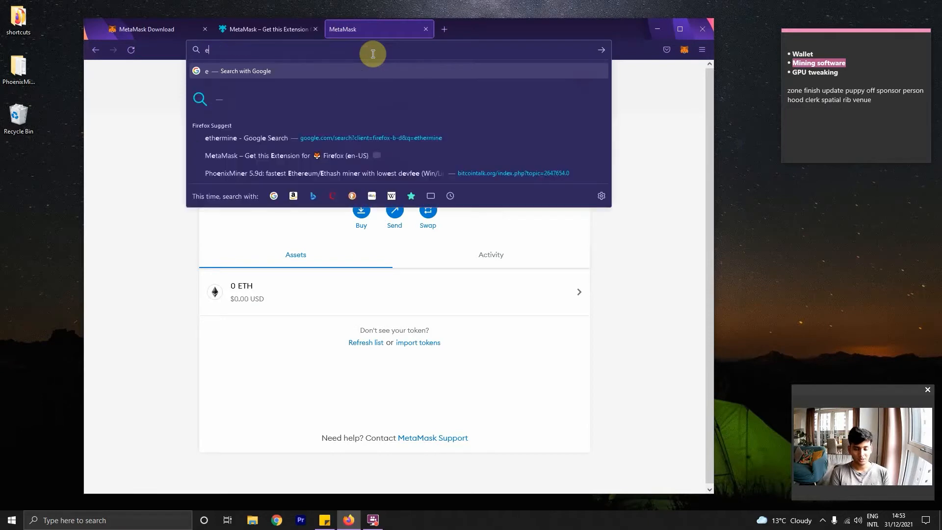
text(ehthermine)
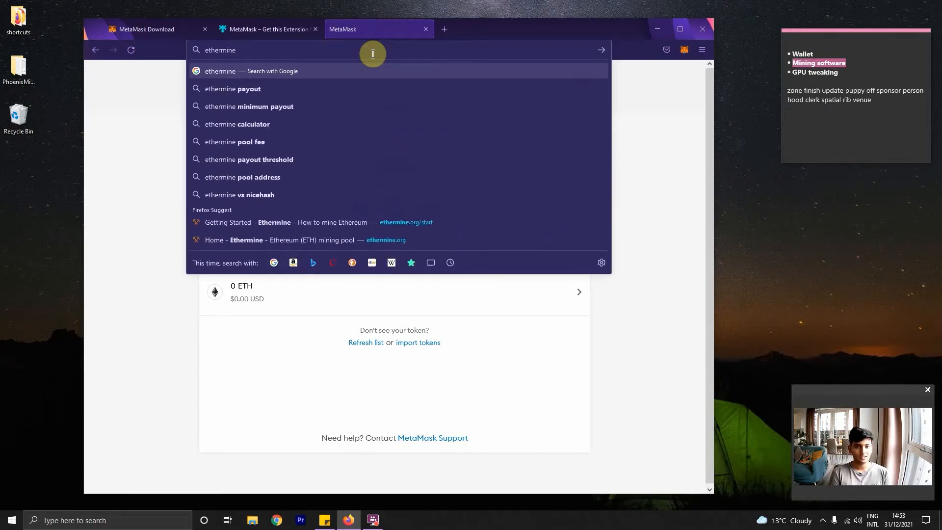
key(Return)
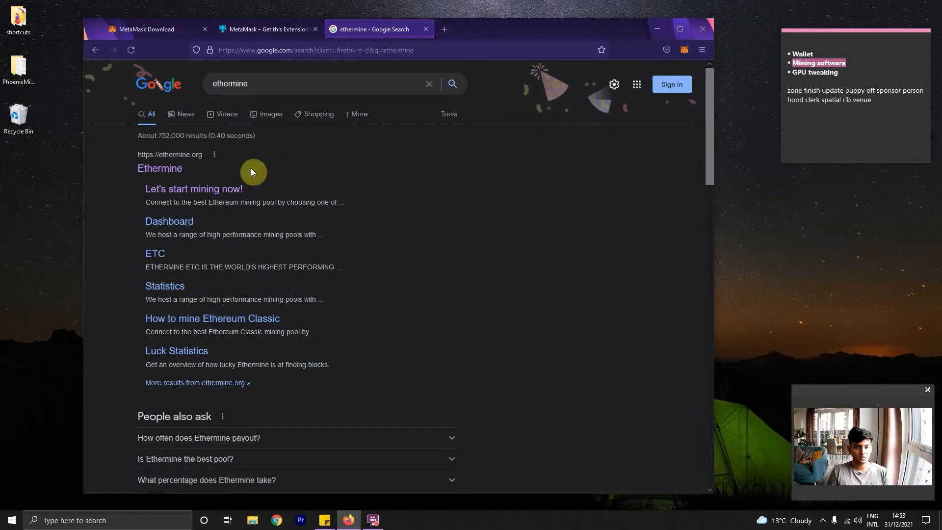
click(152, 167)
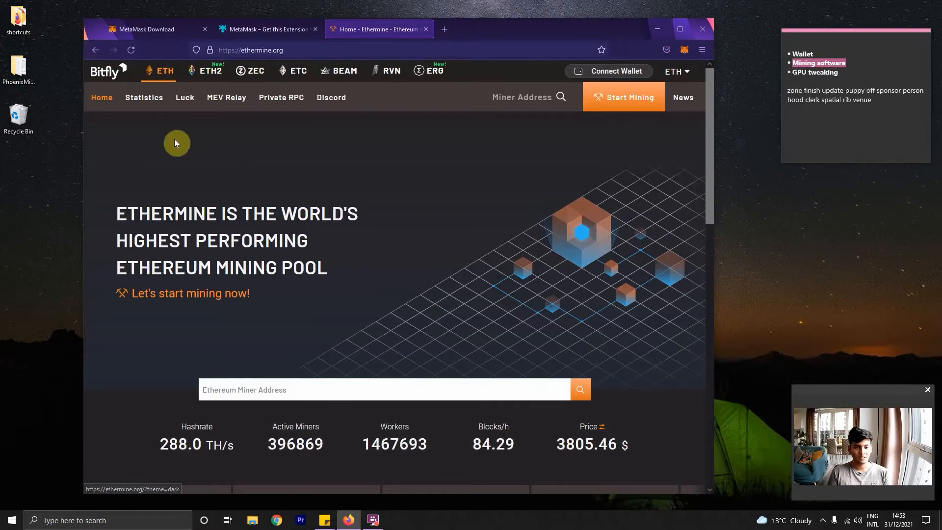
scroll(314, 234, down, 3)
scroll(490, 206, up, 3)
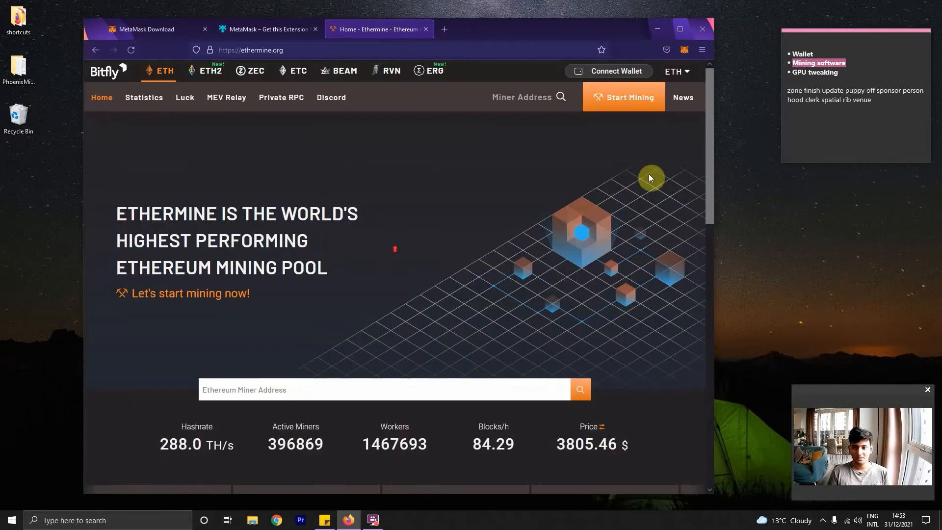
Step: Open Ethermine's Start Mining guide and highlight the mining server addresses, singling out the Europe server eu1.ethermine.org
click(641, 103)
scroll(463, 216, down, 1)
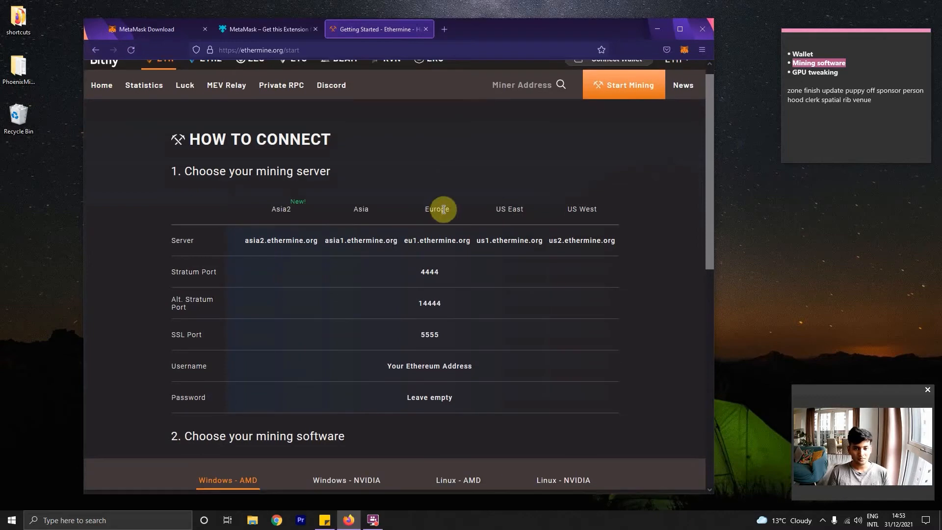
drag(375, 240, 635, 242)
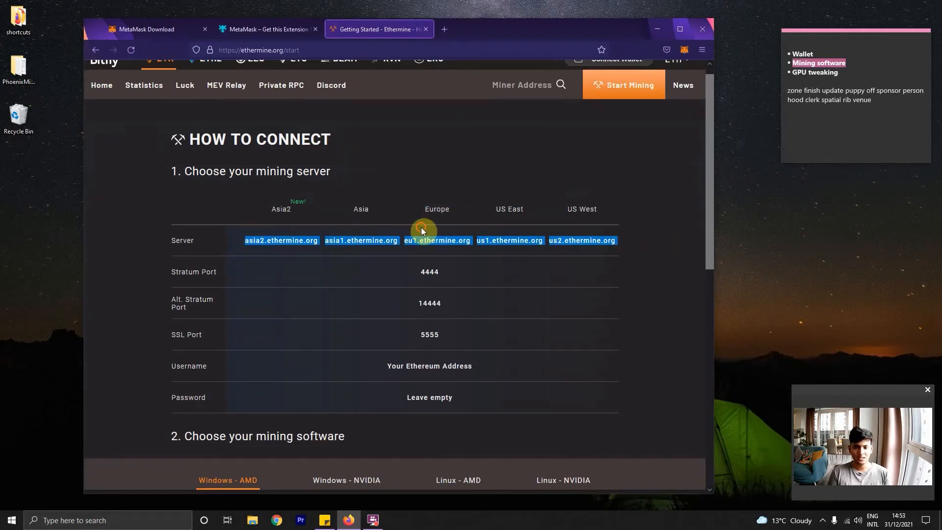
click(475, 247)
drag(474, 245, 403, 245)
scroll(443, 283, down, 3)
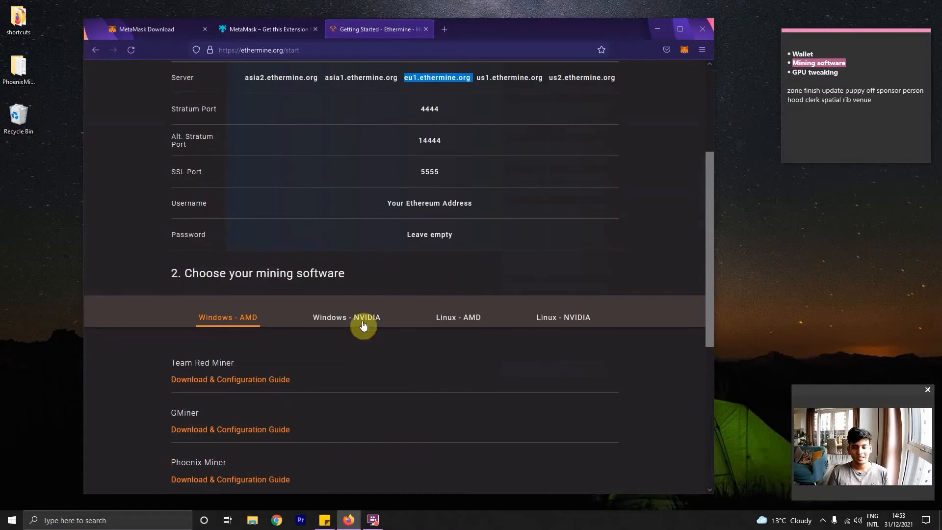
Step: Show the Windows - NVIDIA mining software options and review the list from T-Rex to bminer
click(363, 325)
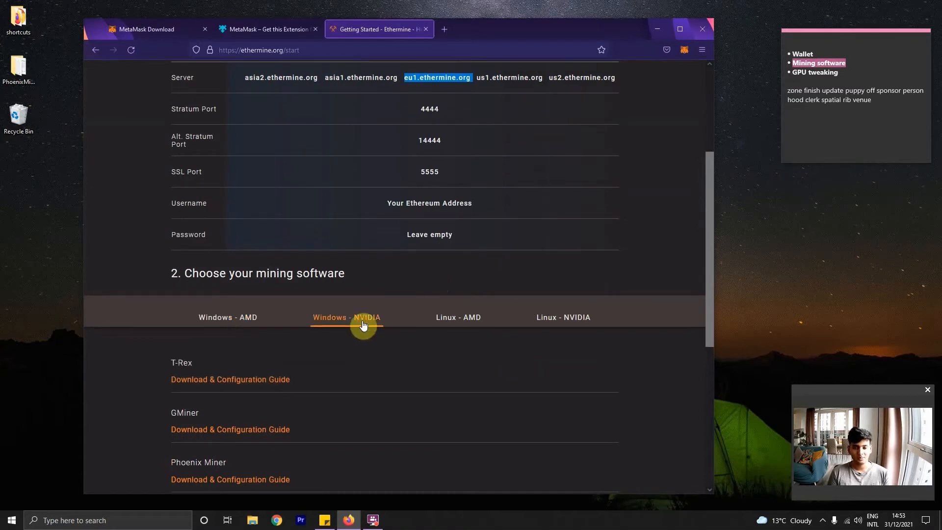
scroll(446, 216, down, 2)
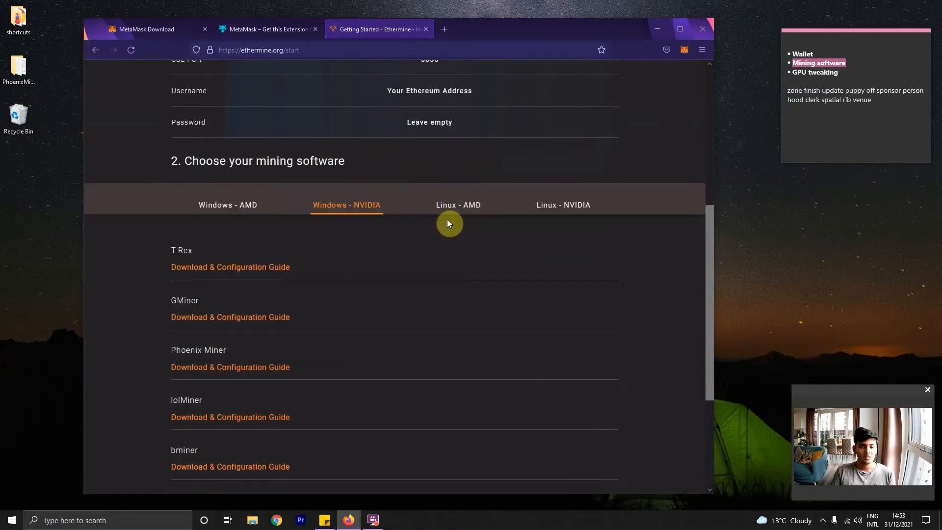
scroll(339, 260, down, 2)
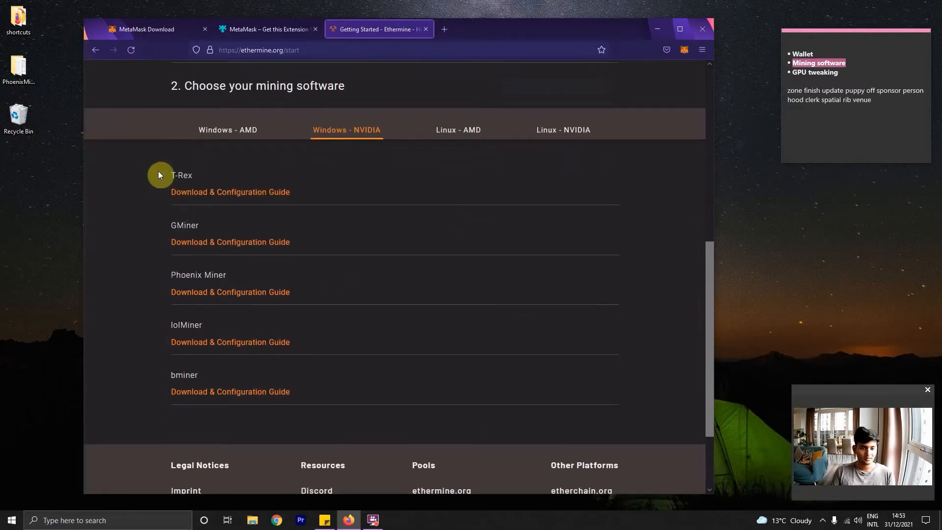
drag(158, 175, 310, 393)
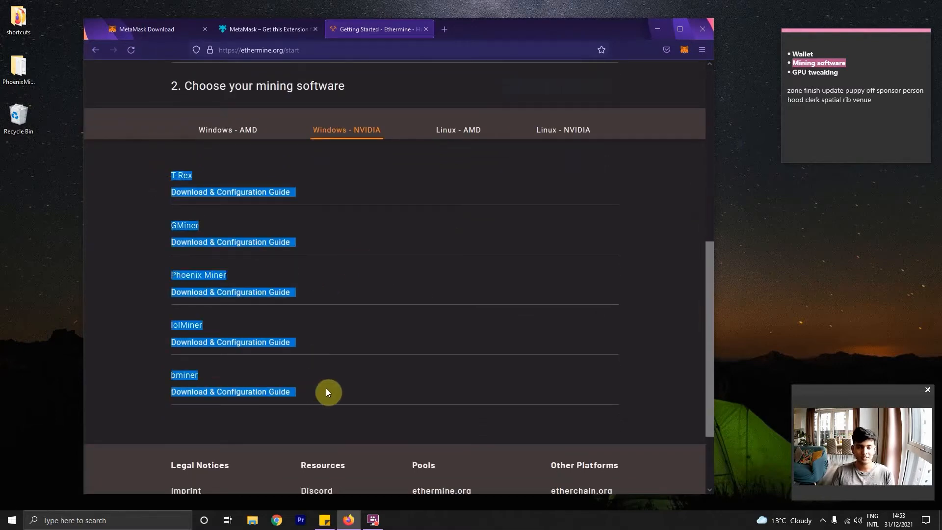
click(326, 387)
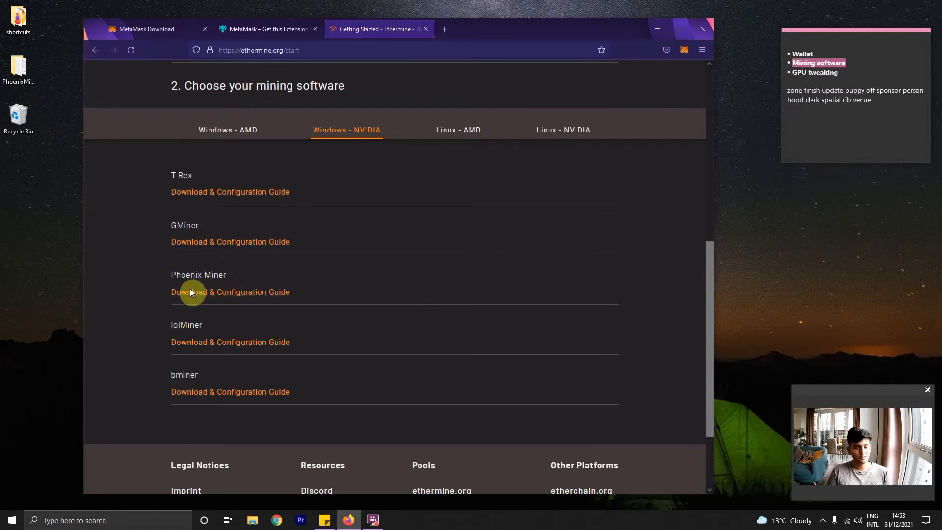
Step: Try to download PhoenixMiner_5.8c_Windows.zip from the downloads page reached through the Phoenix Miner guide
click(220, 293)
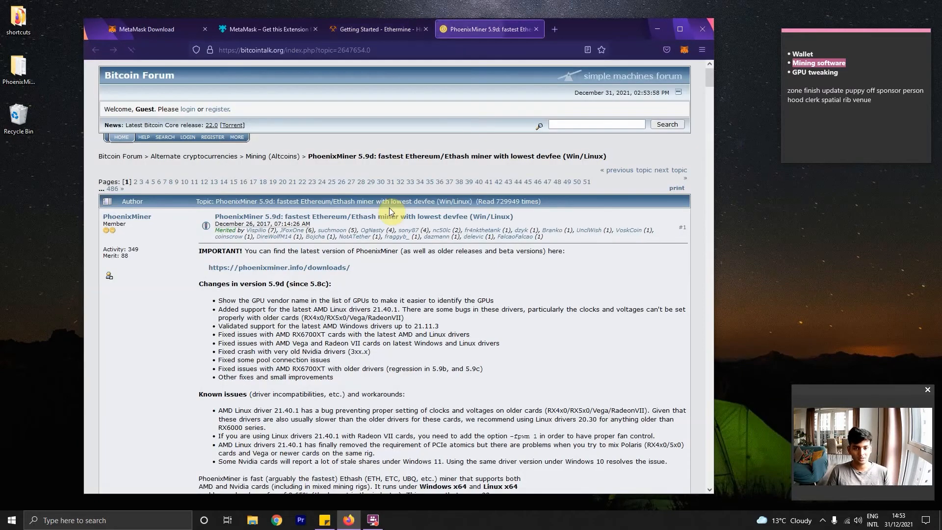
click(328, 269)
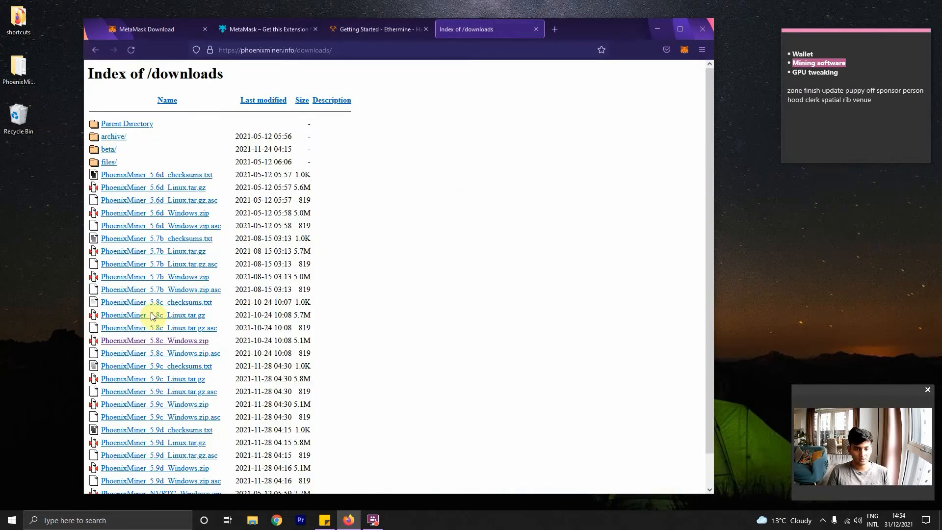
click(166, 340)
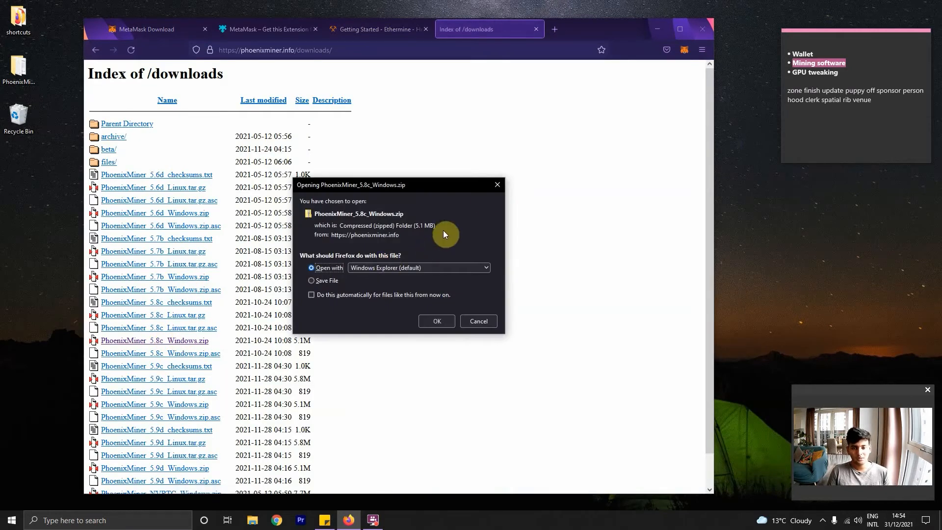
click(496, 185)
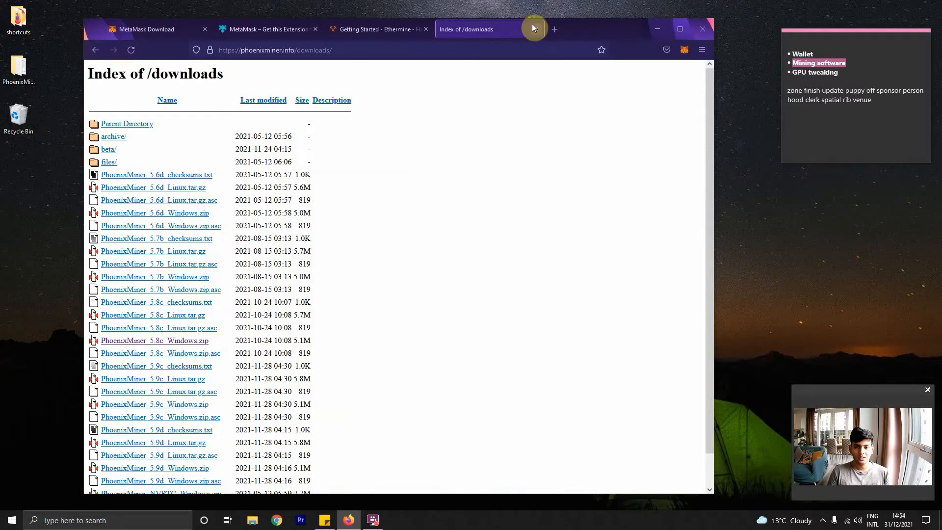
click(535, 28)
Step: Minimise the browser and open the PhoenixMiner_5.8c_Windows folder on the desktop
click(663, 28)
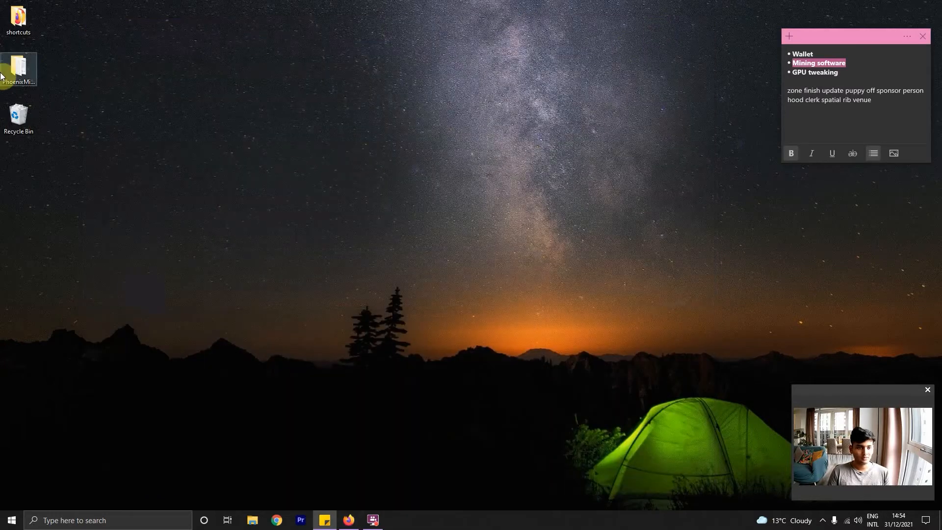
double_click(19, 75)
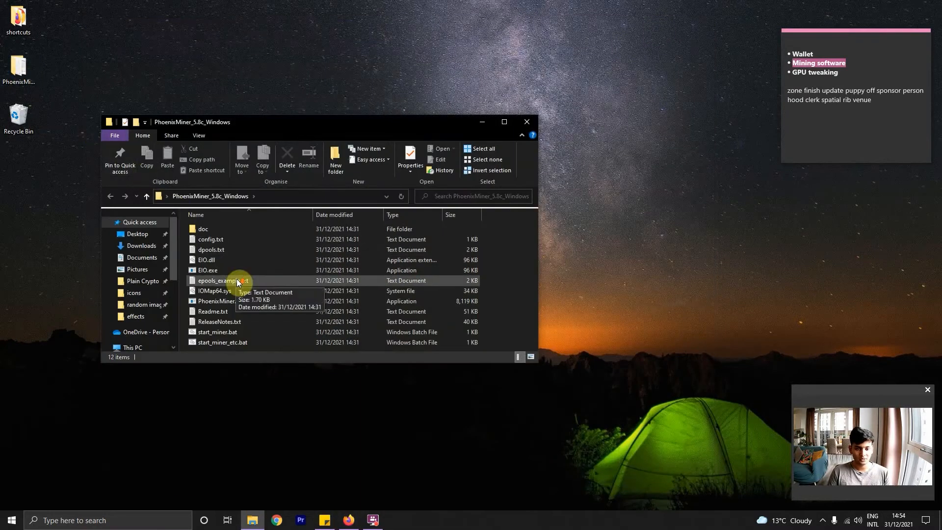
click(326, 428)
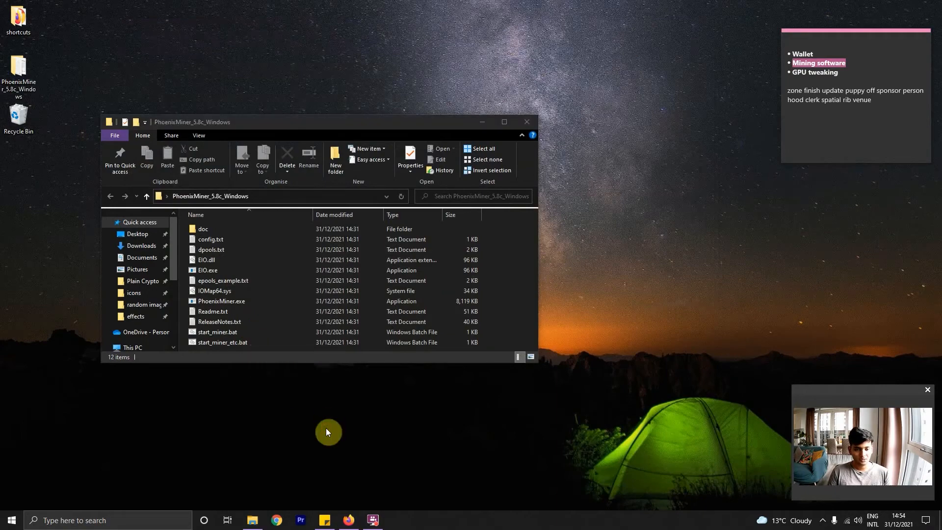
Step: Launch Command Prompt and change the directory to Desktop and then to PhoenixMiner_5.8c_Windows
key(super)
text(c)
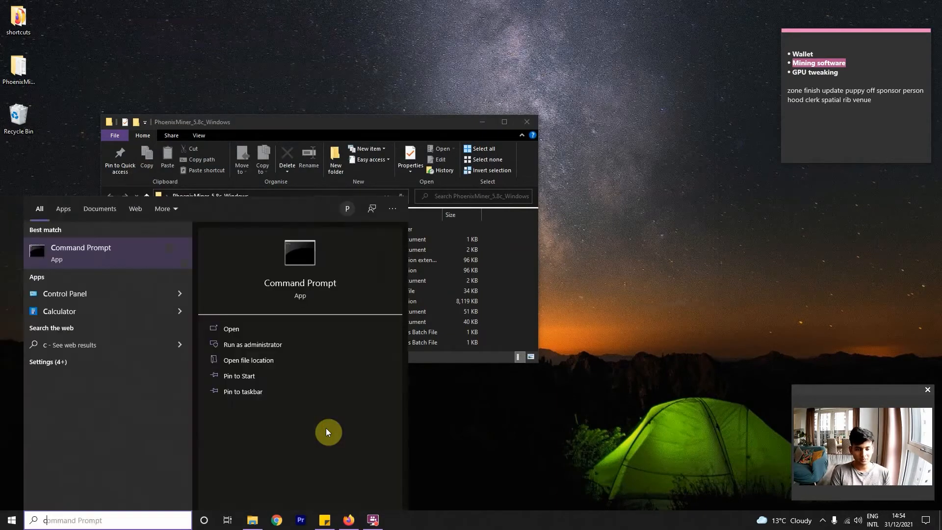
key(Return)
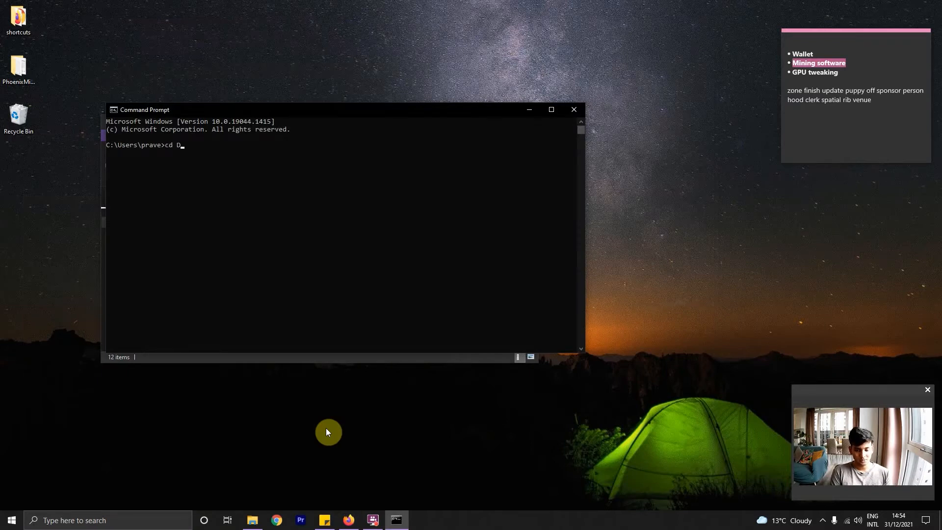
text(cd Desktop)
key(Return)
text(cd )
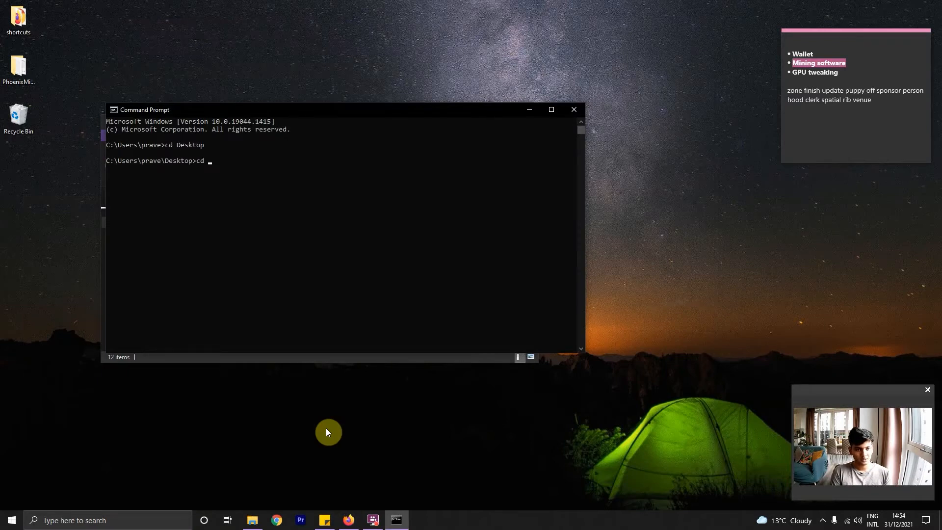
text(Ph)
key(Tab)
key(Return)
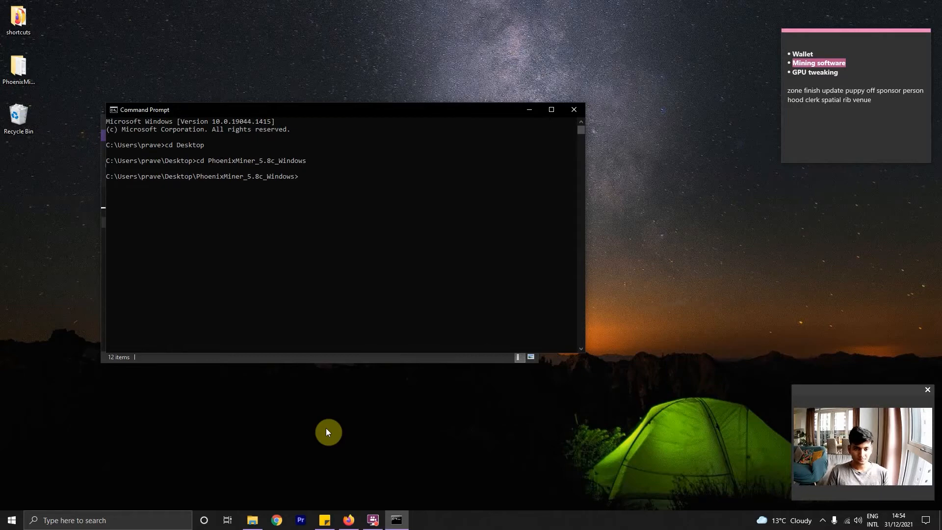
Step: Move Command Prompt aside and open Readme.txt from the PhoenixMiner folder at the Ethash mining command-line examples
drag(350, 115, 419, 159)
click(281, 124)
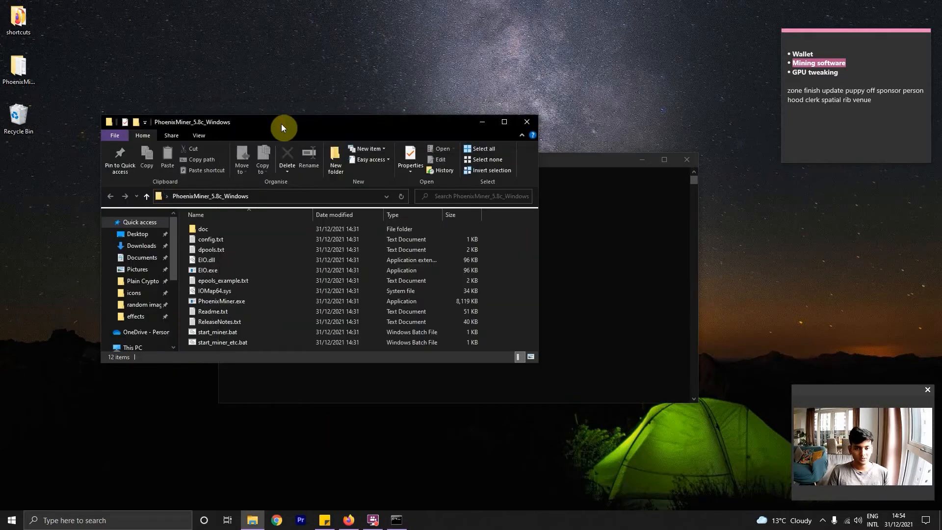
double_click(227, 310)
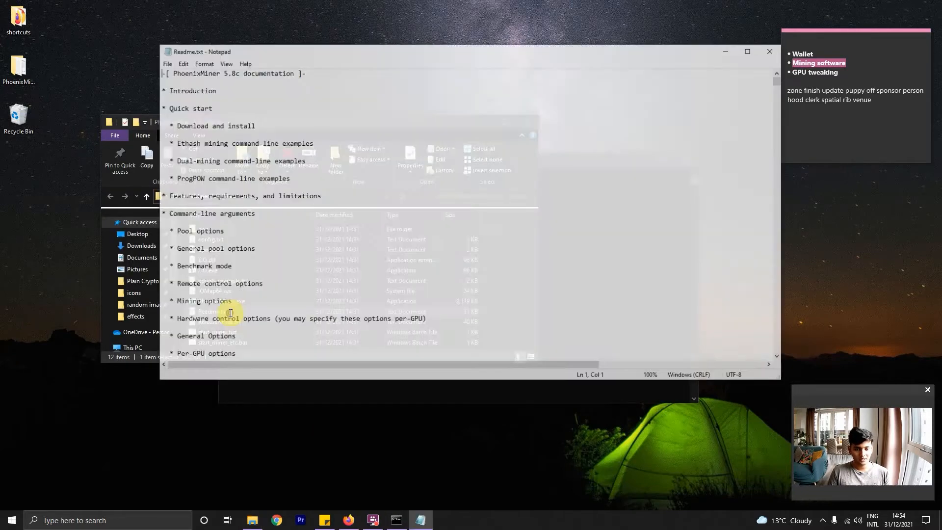
scroll(256, 195, down, 20)
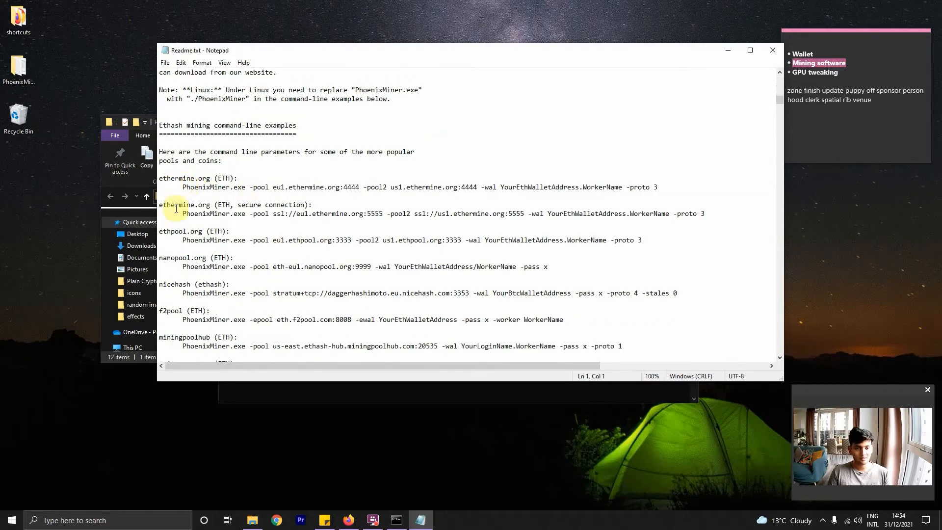
Step: Examine the pool command examples in the Readme, highlighting the full ethermine.org (ETH) command
drag(185, 244, 226, 348)
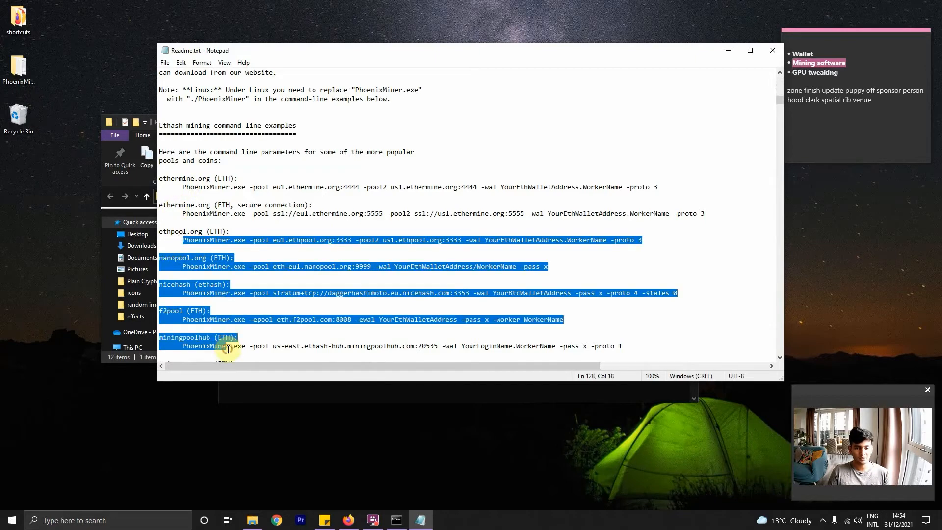
click(210, 240)
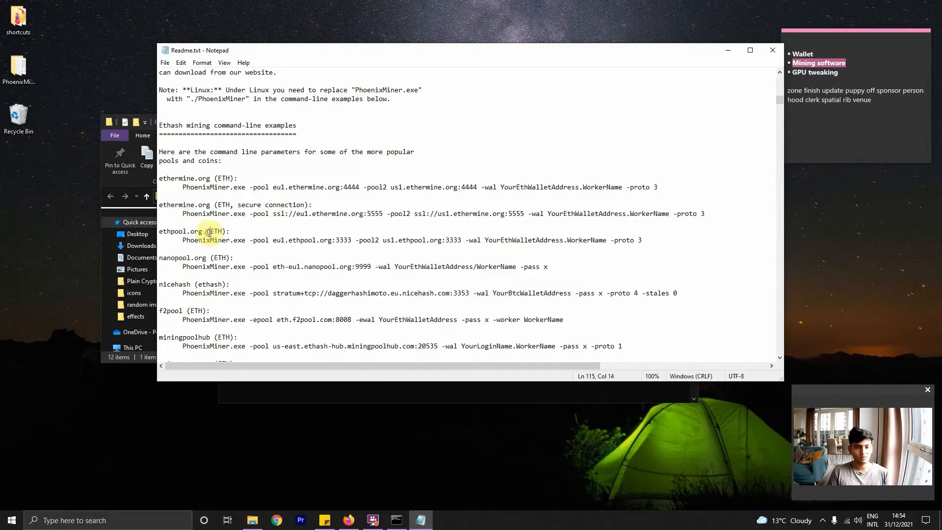
click(183, 186)
drag(183, 187, 476, 188)
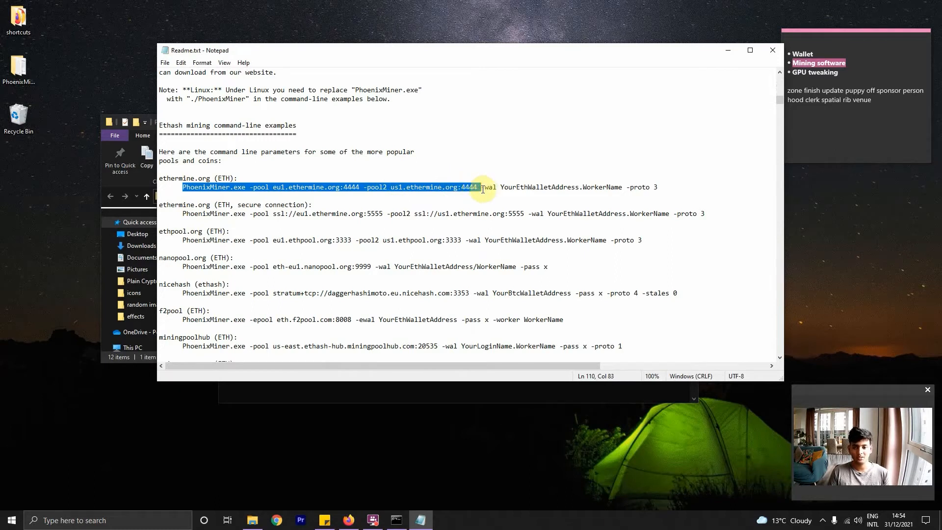
drag(476, 191, 661, 190)
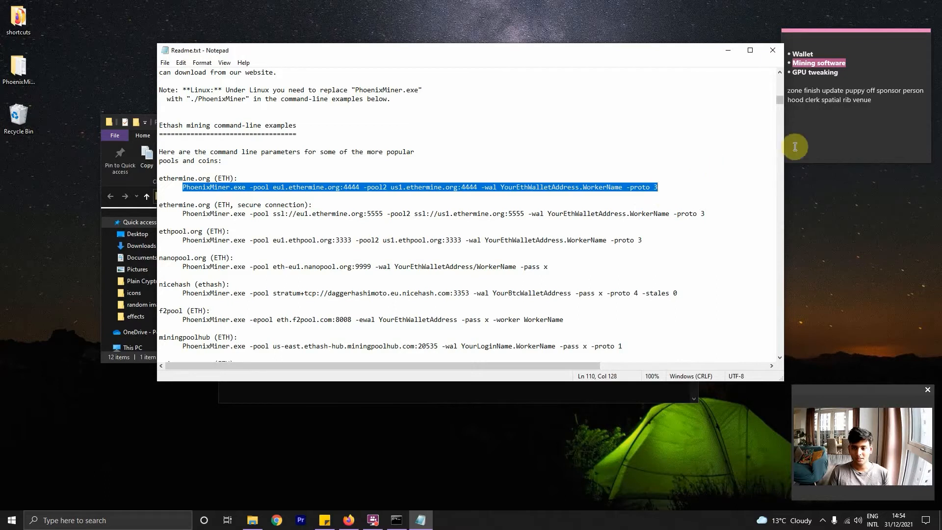
click(450, 197)
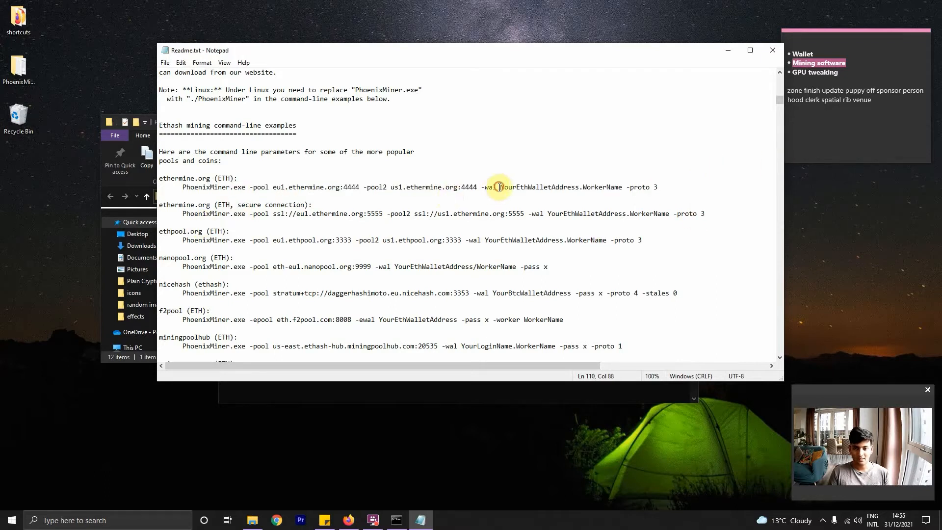
Step: Copy the ethermine.org (ETH) command up to and including -wal from the Readme and paste it into Command Prompt
drag(501, 187, 181, 184)
key(ctrl+c)
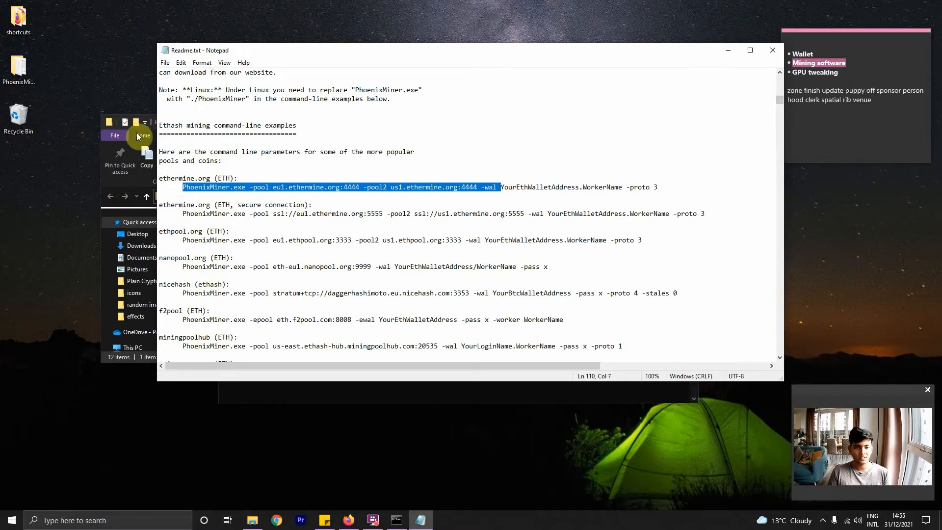
click(397, 520)
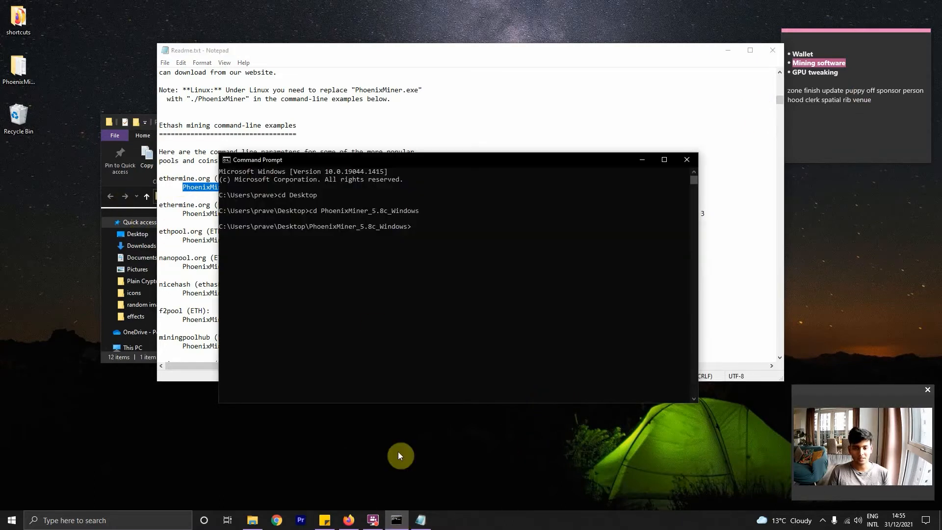
right_click(450, 239)
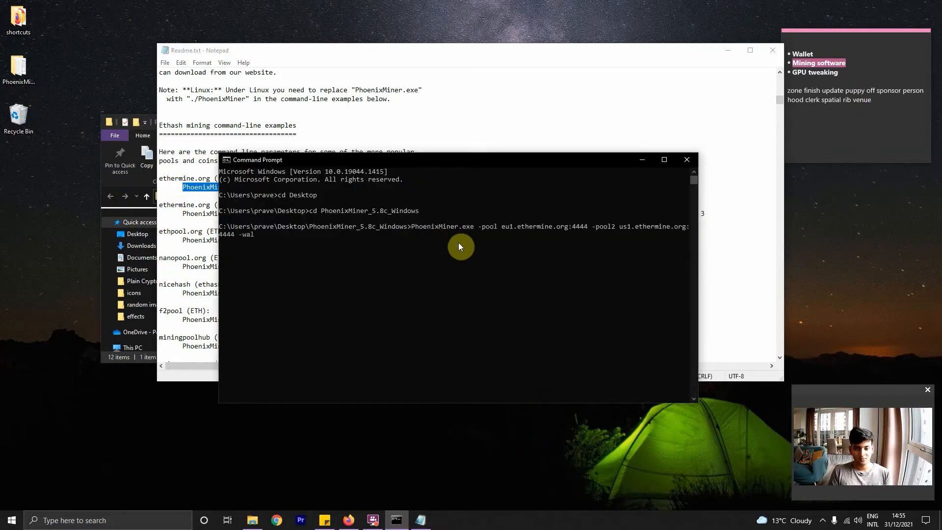
Step: Copy the Account 1 wallet address from MetaMask in Firefox and paste it after -wal in Command Prompt
click(349, 520)
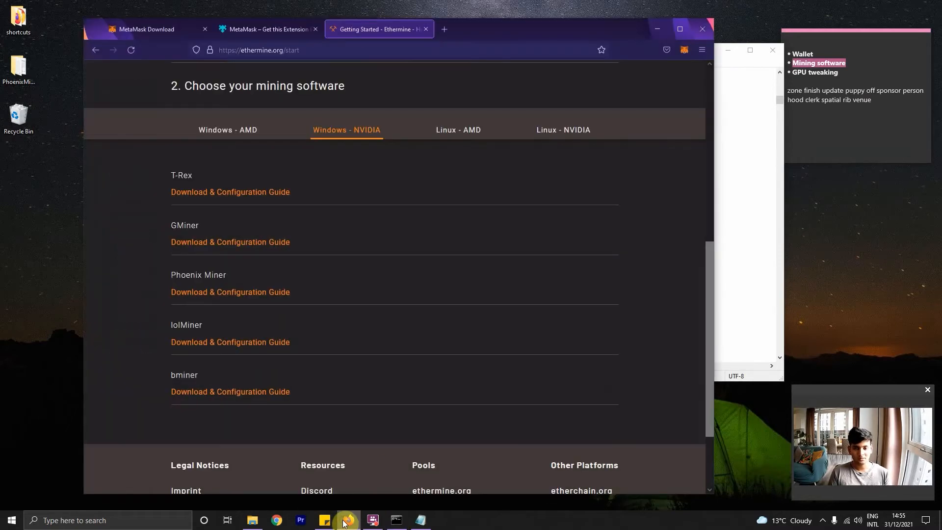
click(684, 51)
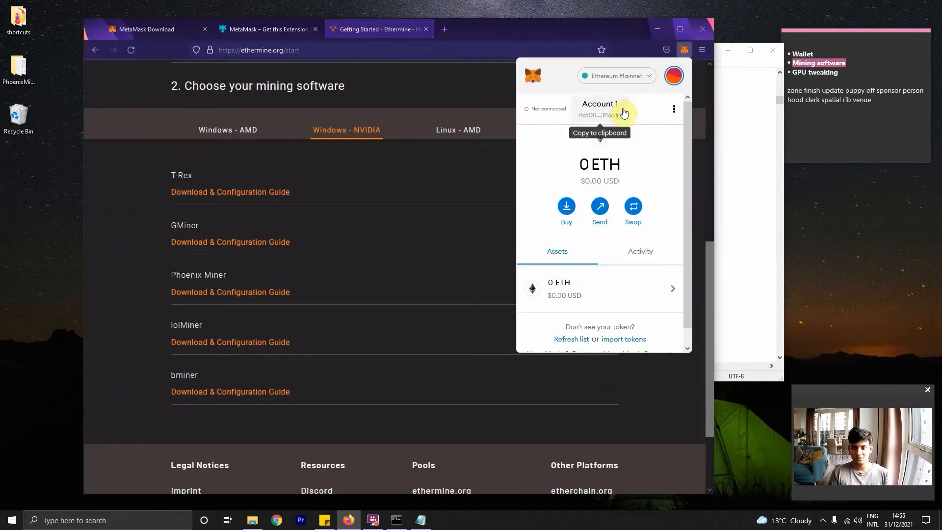
click(712, 136)
click(738, 184)
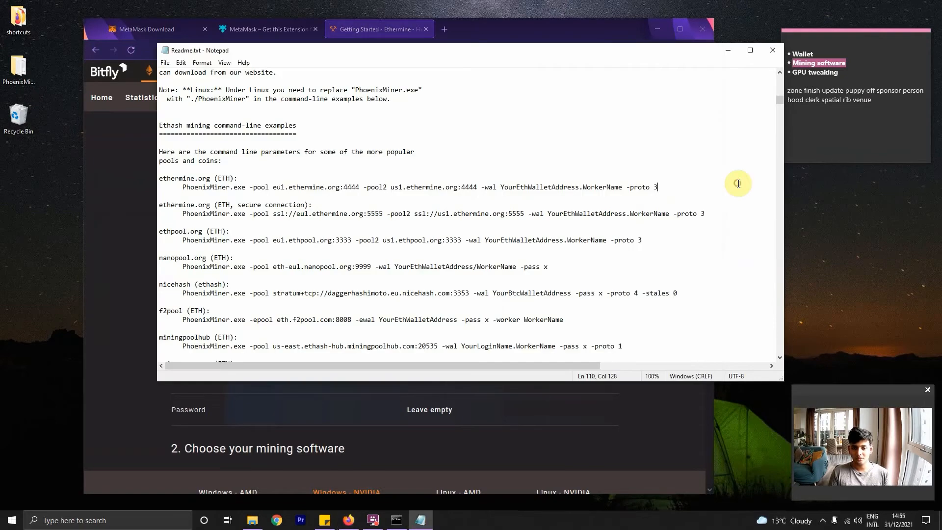
click(396, 519)
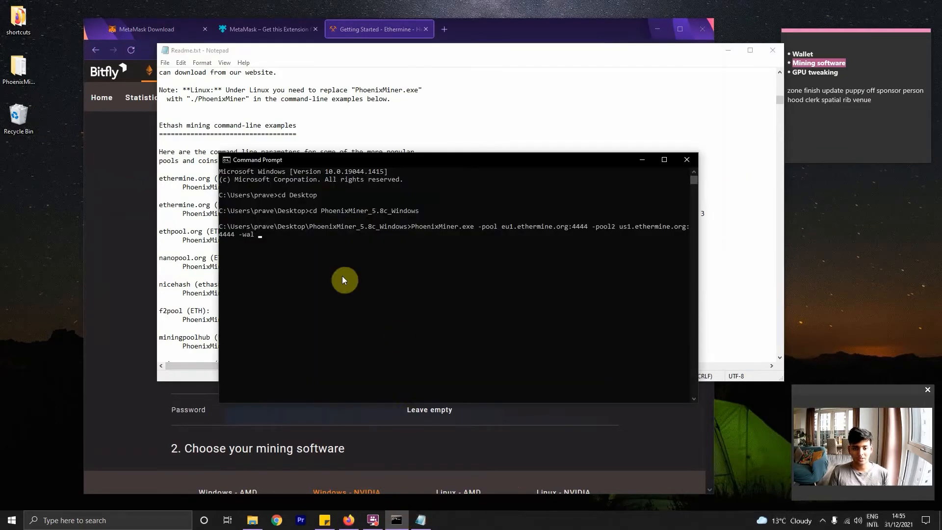
right_click(311, 232)
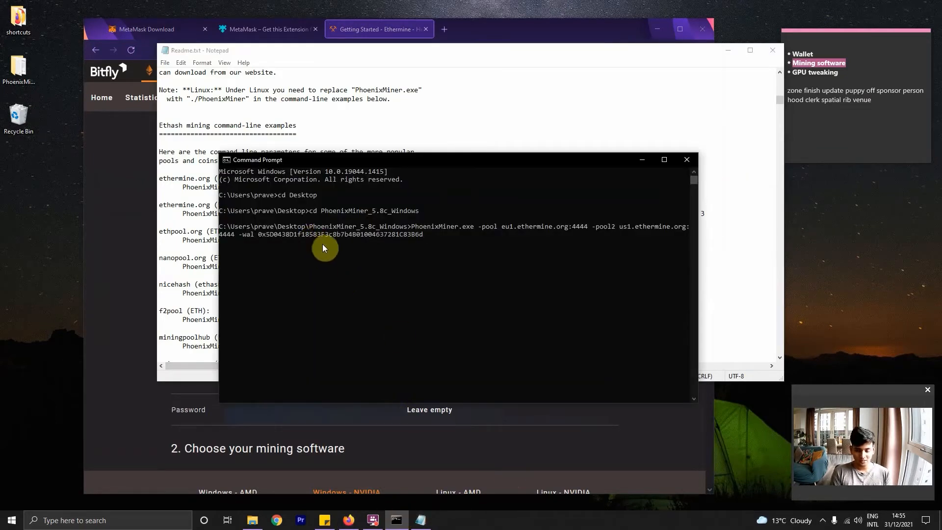
Step: Append .MyPC as the worker name and -proto 3 to the command, moving Command Prompt below the Readme's ethermine.org example
text(.)
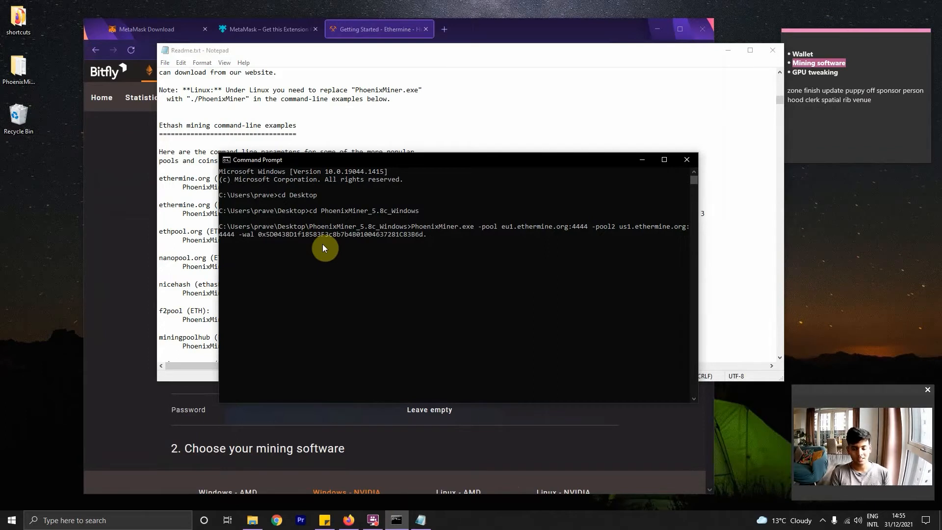
text(MyPC)
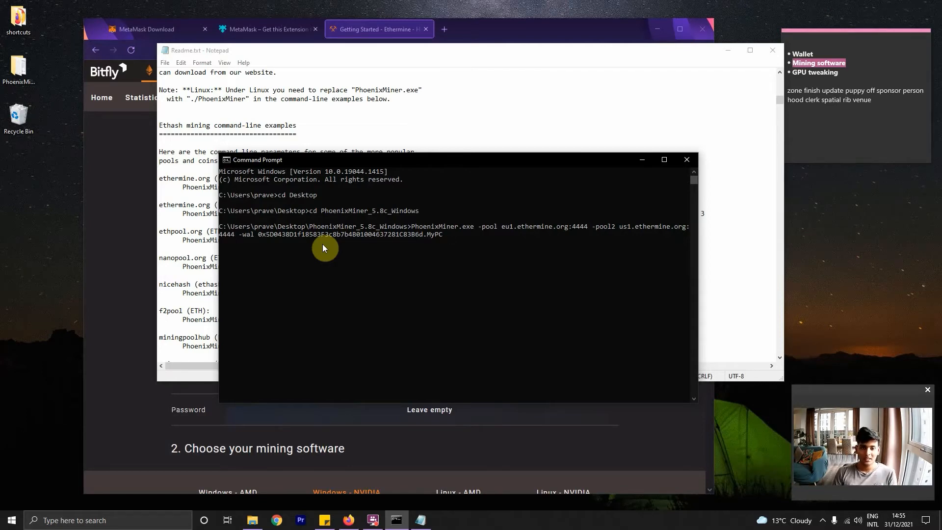
click(392, 159)
drag(392, 159, 449, 247)
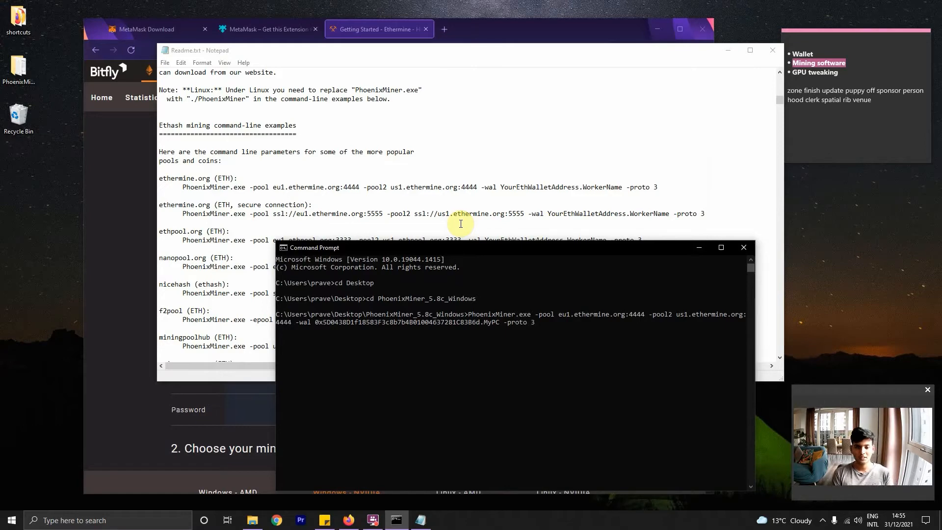
Step: Run the PhoenixMiner command and allow phoenixminer.exe through Windows Defender Firewall on public networks
key(Return)
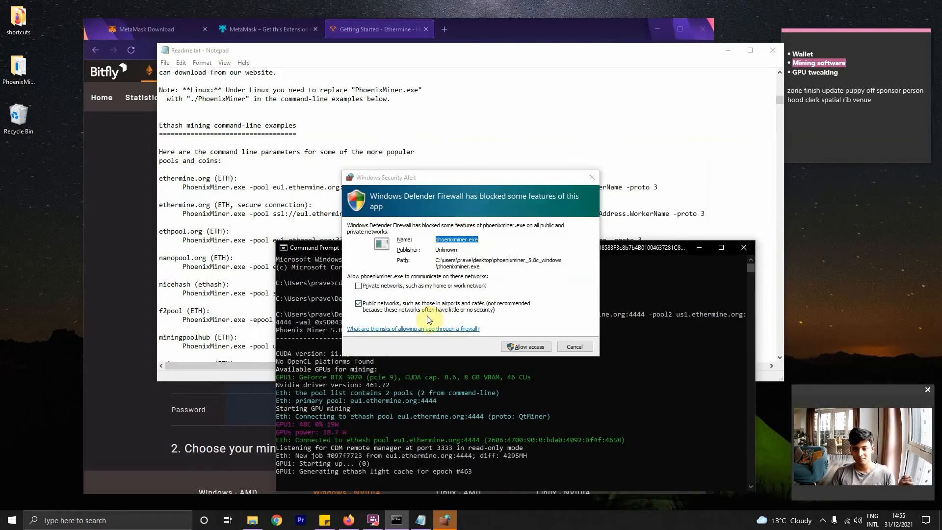
click(534, 346)
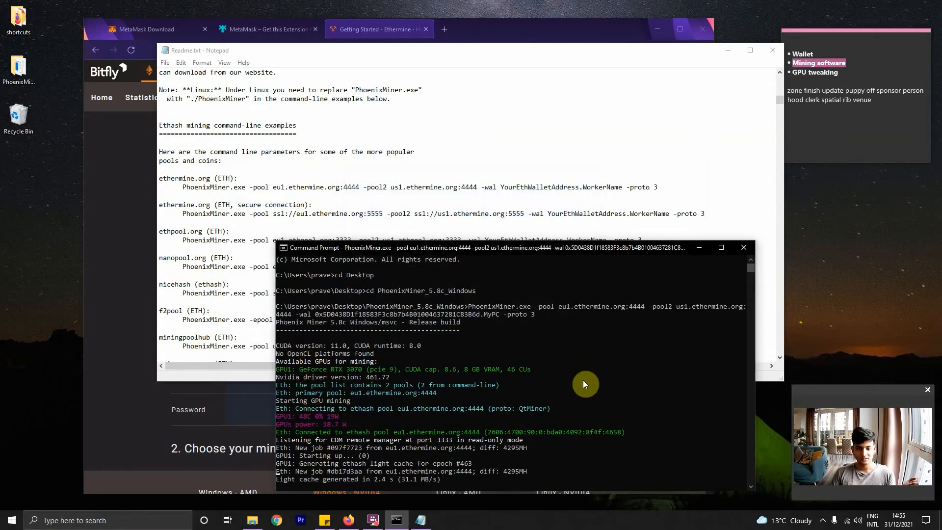
drag(536, 248, 534, 134)
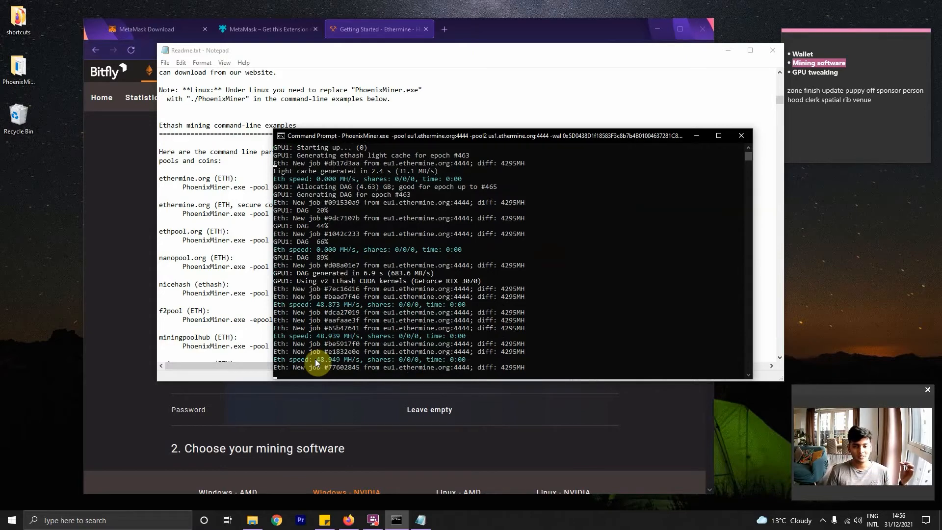
Step: Minimise the Readme, the browser and the PhoenixMiner folder so that only Command Prompt stays open on the desktop
click(677, 68)
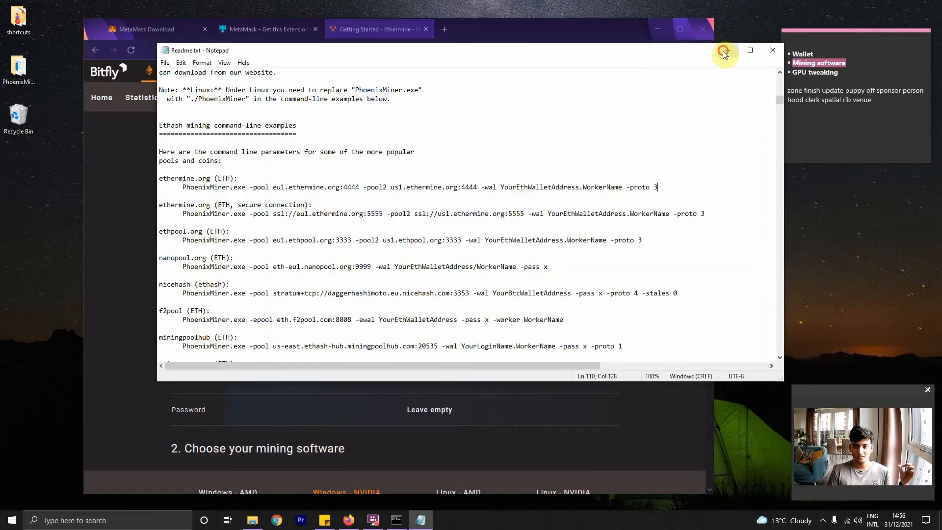
click(728, 50)
click(658, 29)
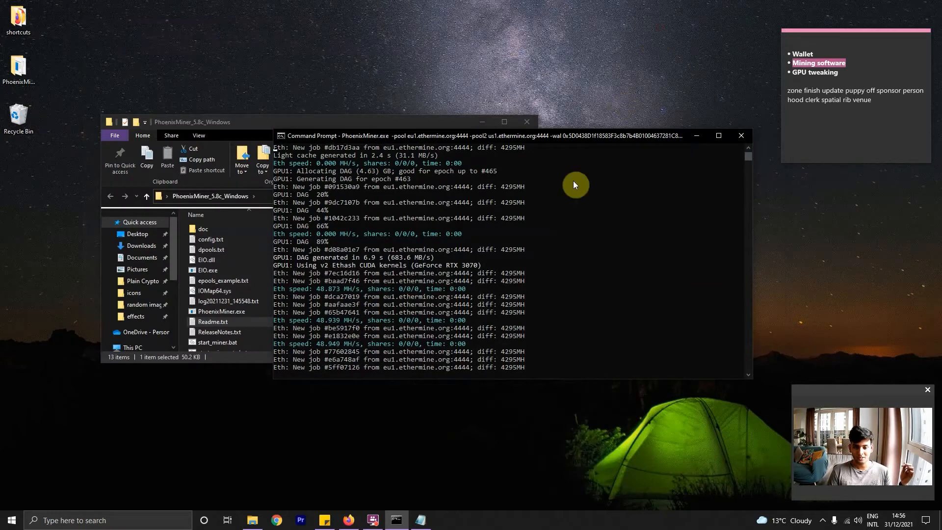
click(242, 123)
click(482, 122)
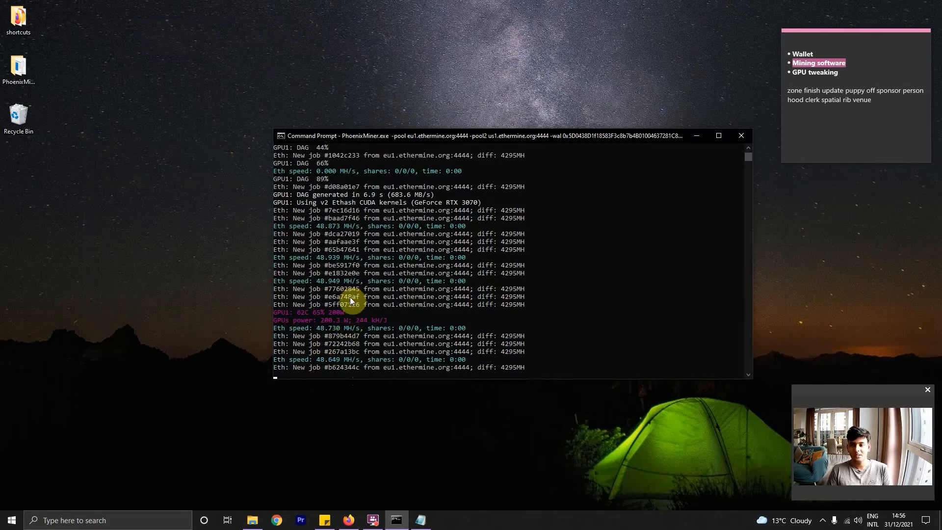
Step: Highlight GPU tweaking in the sticky note and check the GPU power and Eth speed lines in the miner output
click(830, 73)
drag(844, 73, 791, 73)
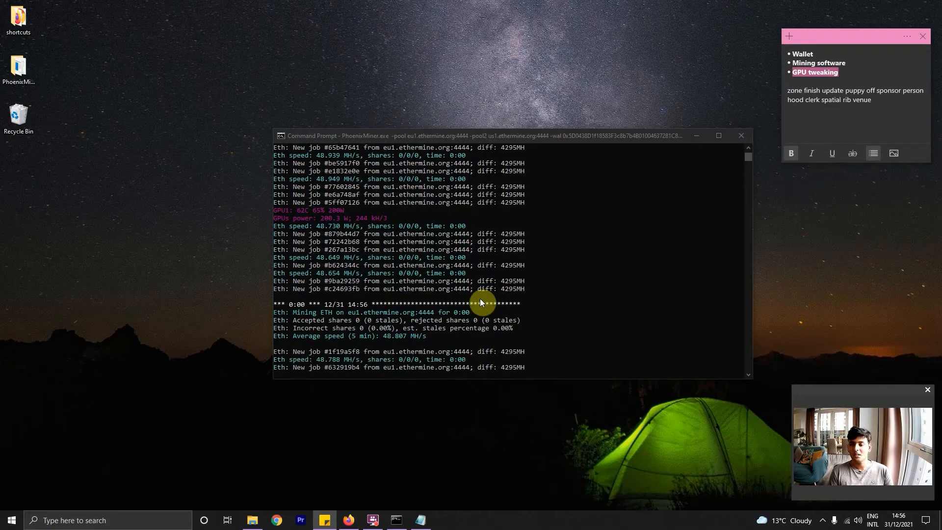
scroll(408, 208, up, 1)
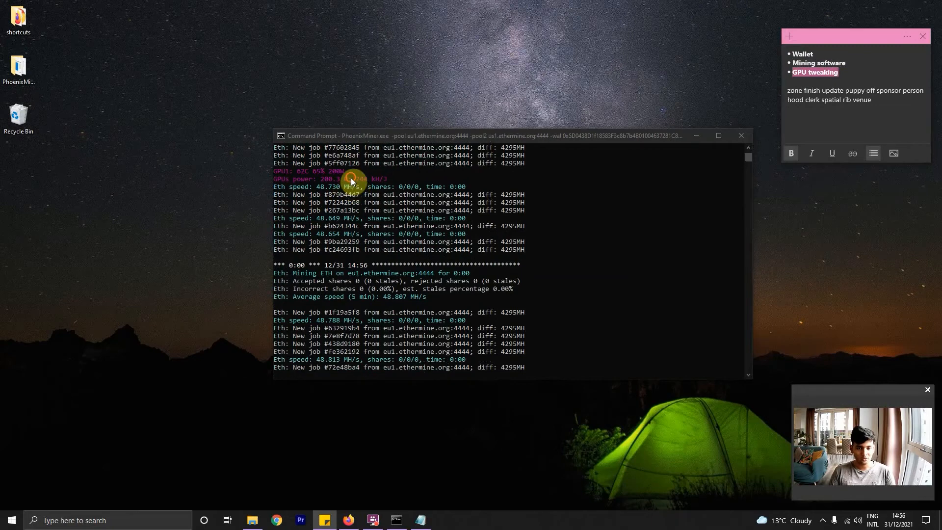
click(351, 178)
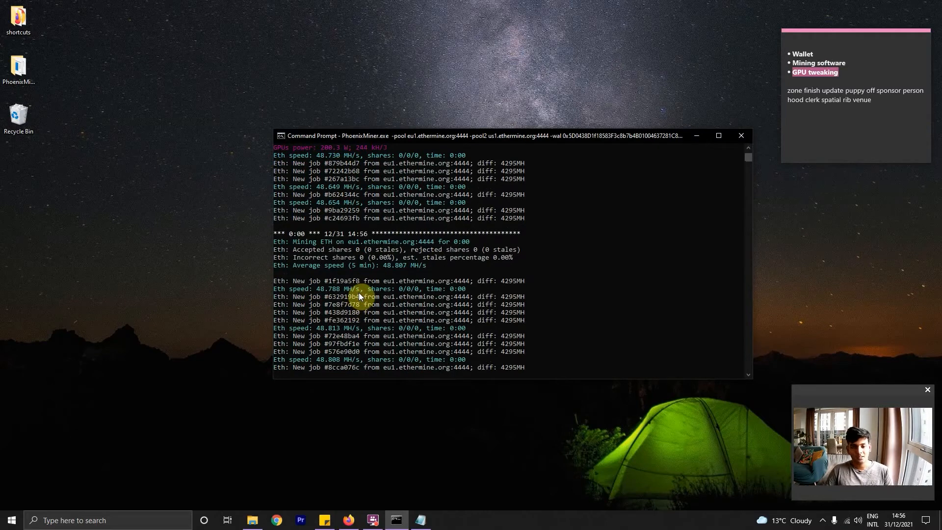
drag(423, 135, 390, 137)
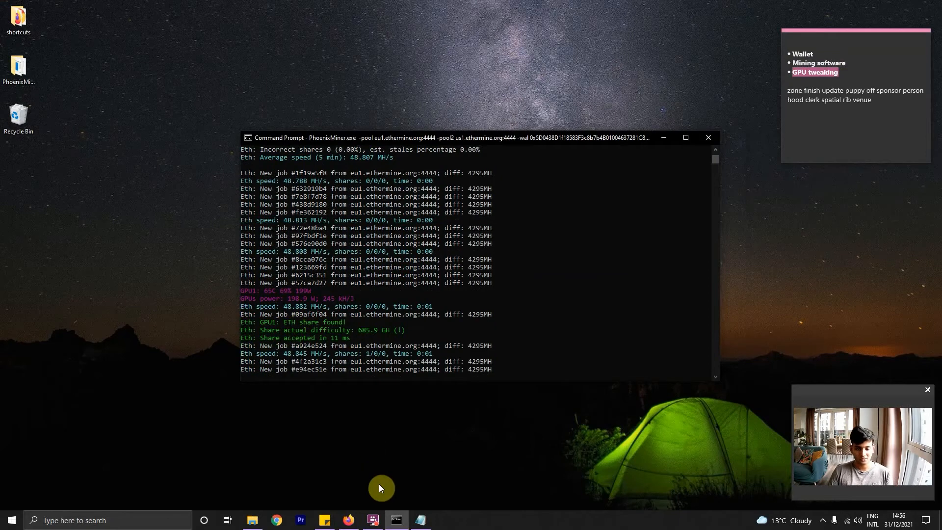
Step: Open the shortcuts folder on the desktop, and search the web for msi afterburner in Firefox
mouse_move(352, 519)
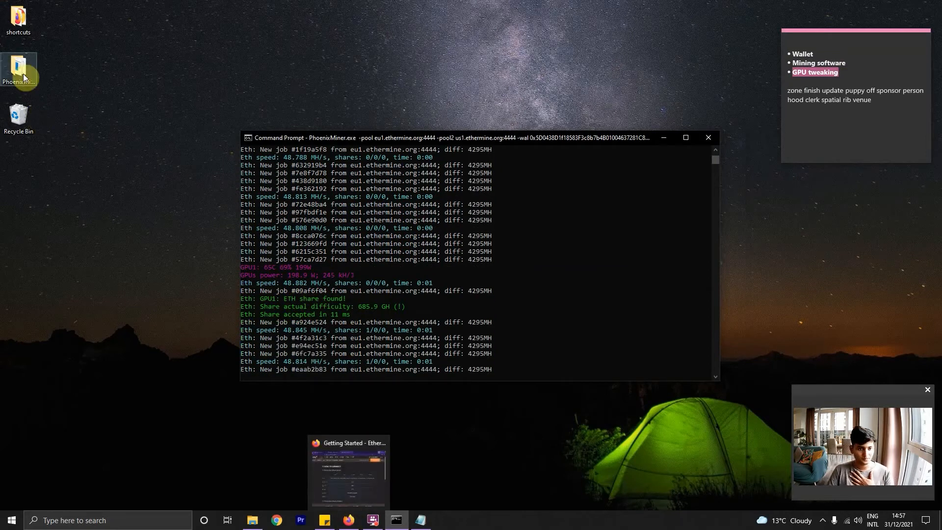
double_click(19, 33)
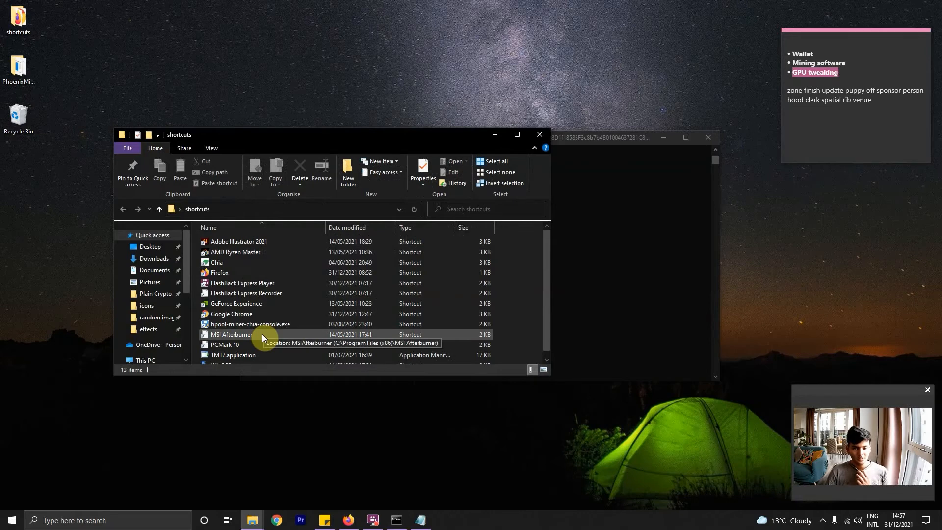
click(349, 519)
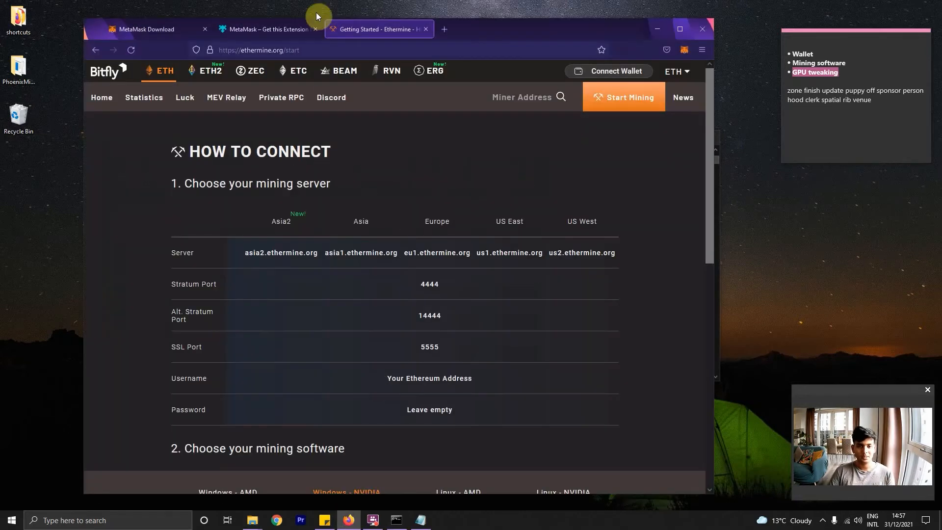
click(349, 52)
text(msi )
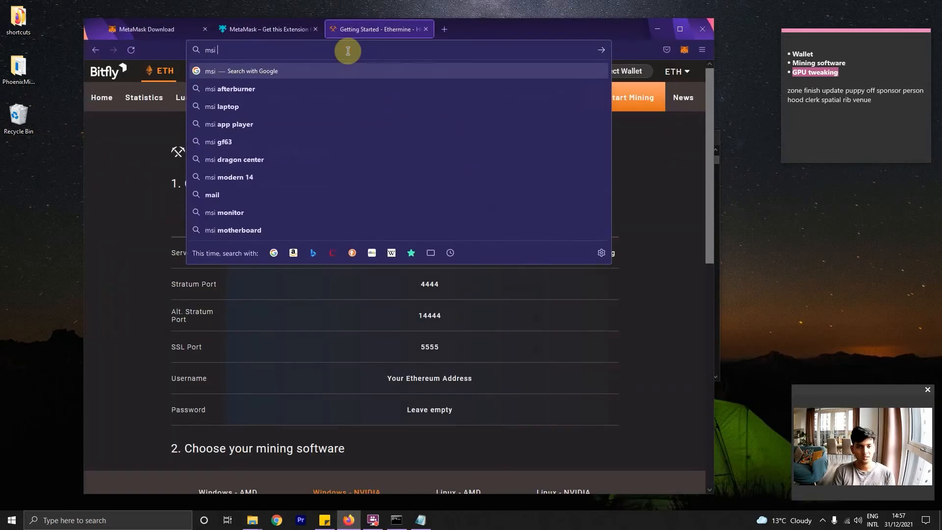
text(after)
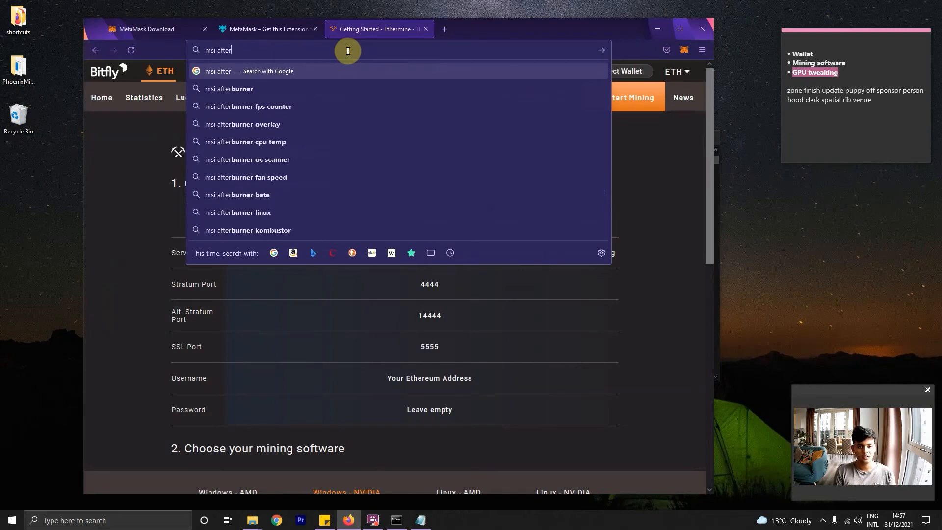
text(burner)
key(Return)
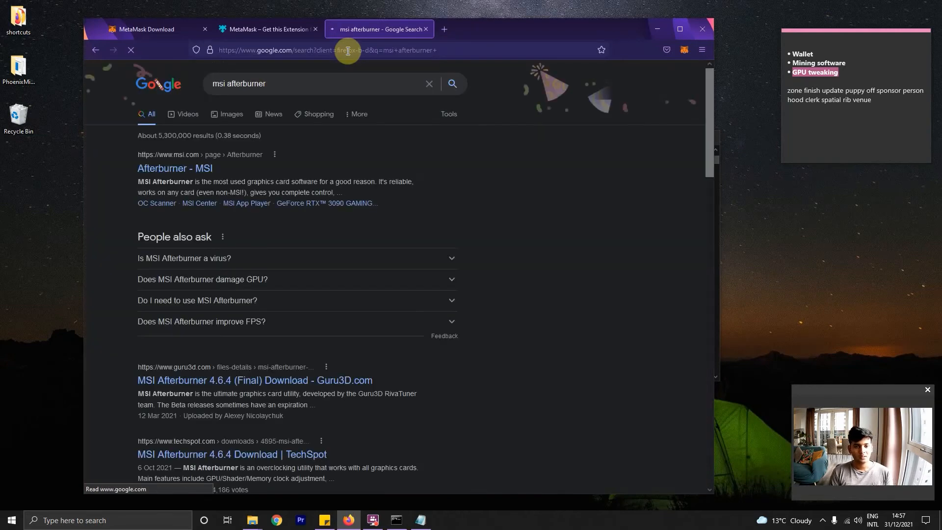
Step: Open MSI's Afterburner page from the search results, dismiss the cookie notice and request the Afterburner download
click(202, 171)
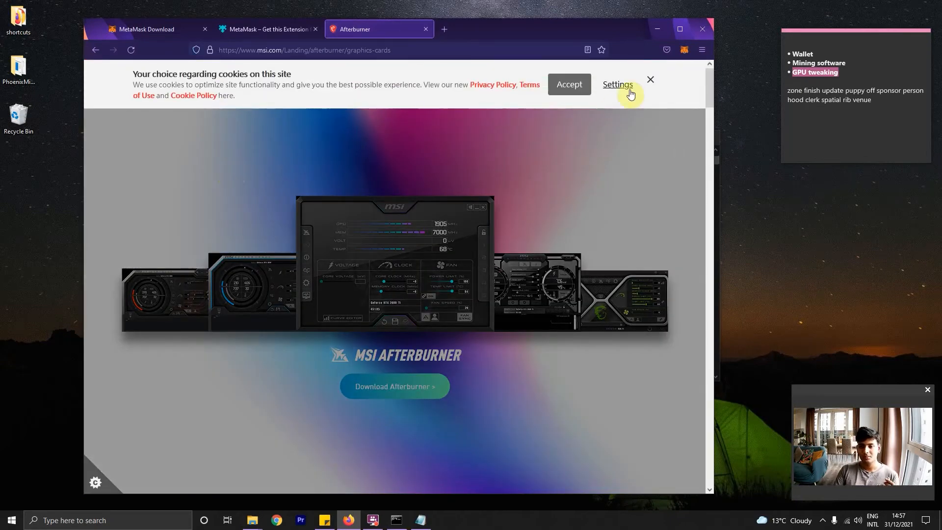
click(649, 80)
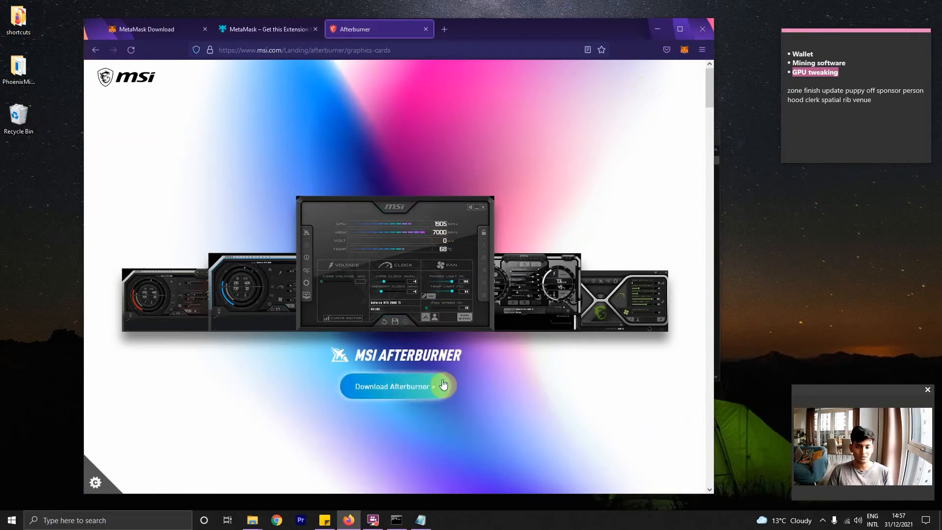
click(420, 387)
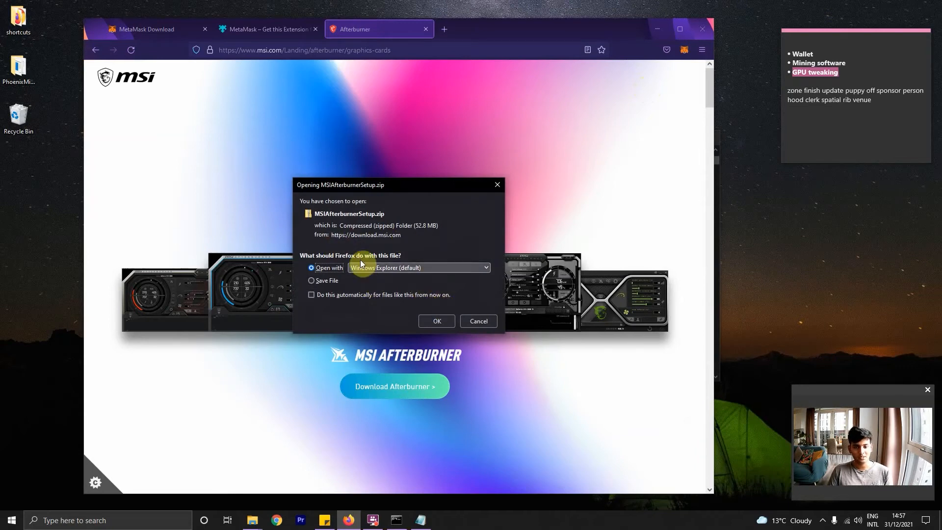
Step: Cancel the MSIAfterburnerSetup.zip download and close the browser window
click(329, 283)
click(482, 321)
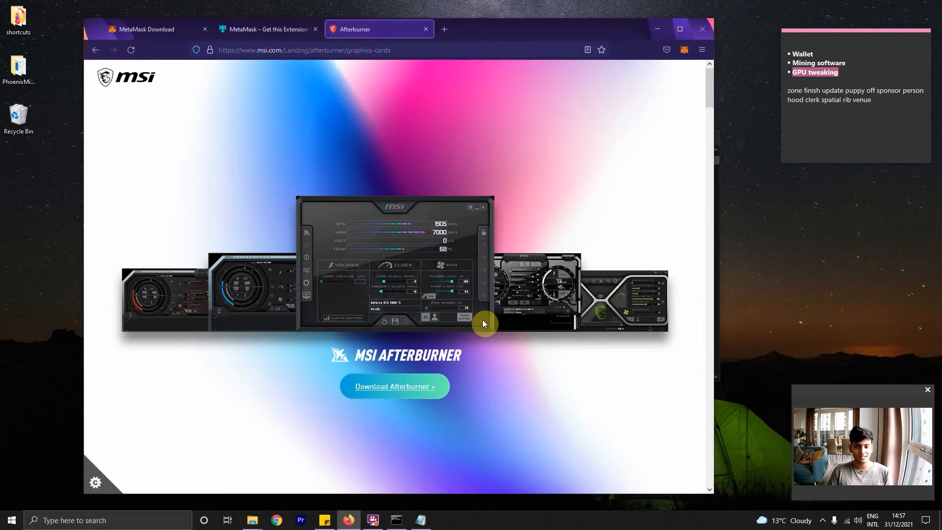
click(698, 29)
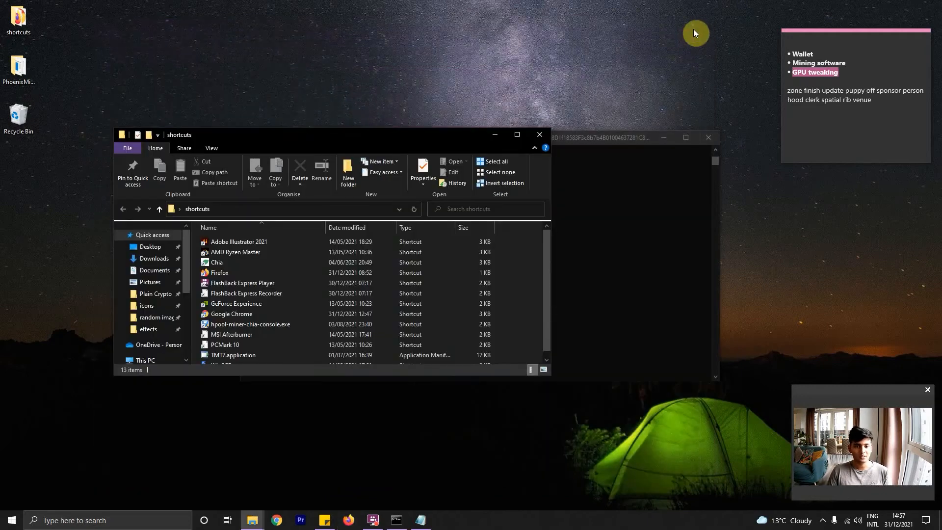
Step: Launch MSI Afterburner from the shortcuts folder, close the folder and move Command Prompt beside the Afterburner window
click(259, 334)
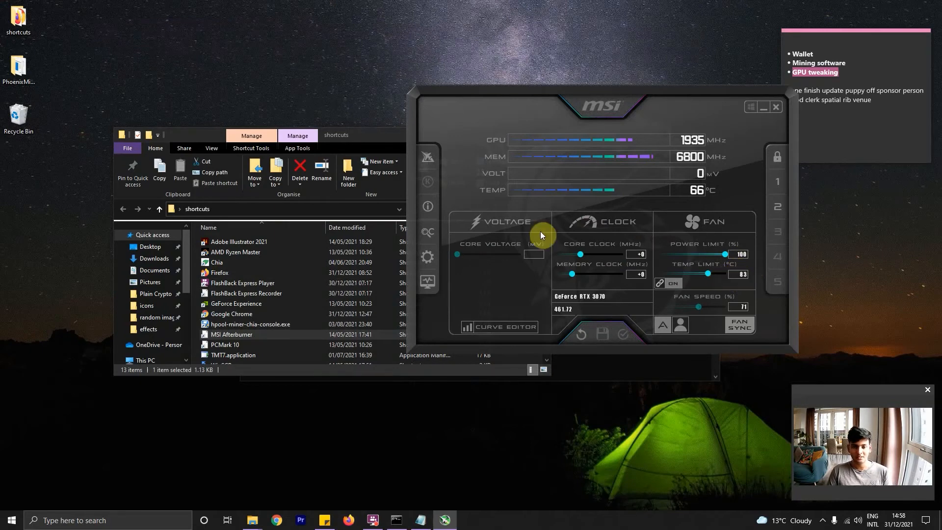
click(366, 143)
click(540, 135)
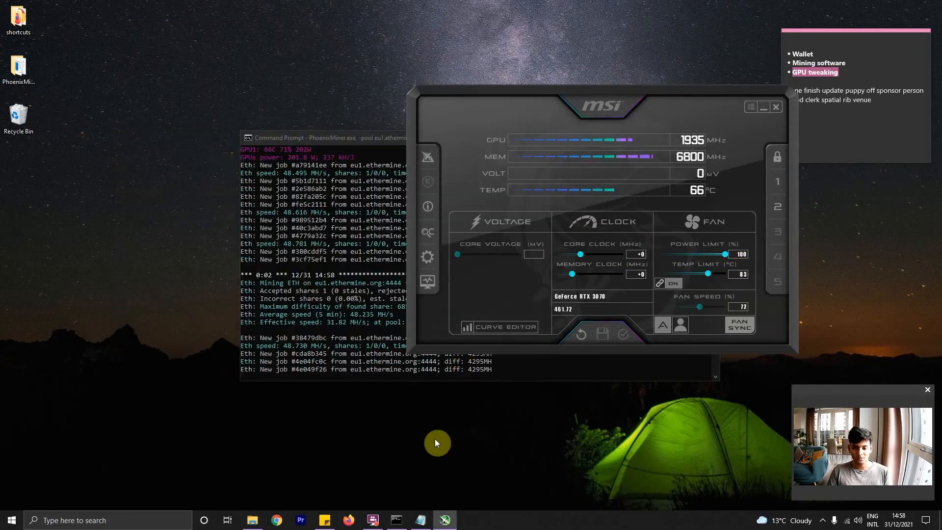
click(333, 137)
drag(334, 138, 128, 132)
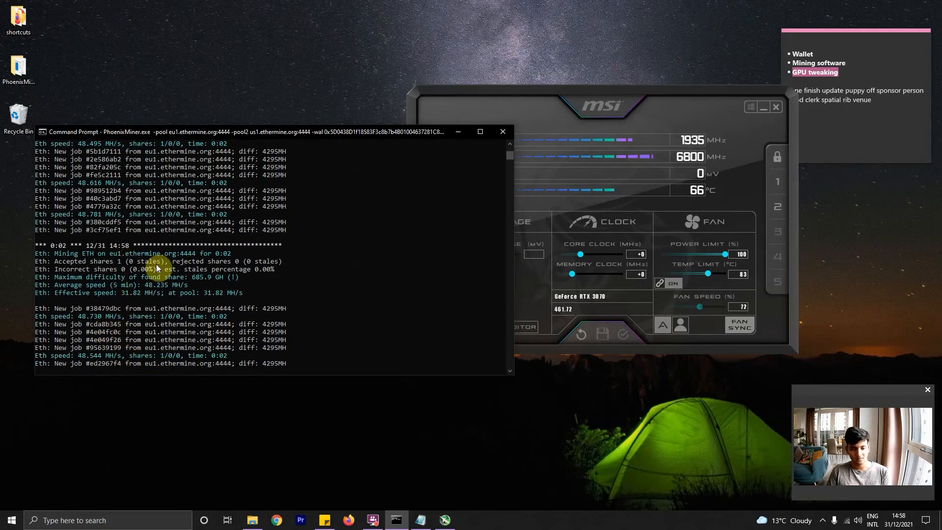
Step: Print PhoenixMiner's short help and its detailed statistics in Command Prompt
key(h)
key(s)
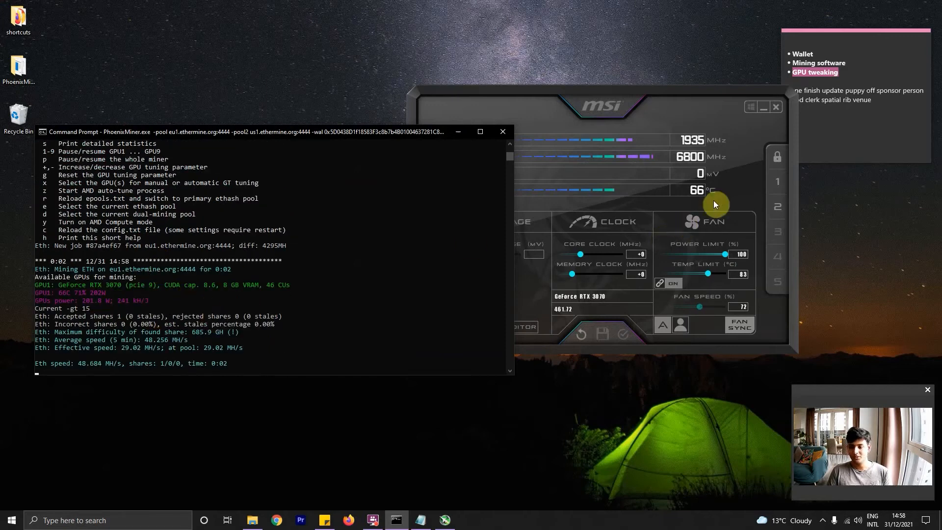
Step: In MSI Afterburner, load profile 1 with core clock -300, memory clock +1400, power limit 54 and temp limit 69, and apply it
click(737, 136)
click(777, 183)
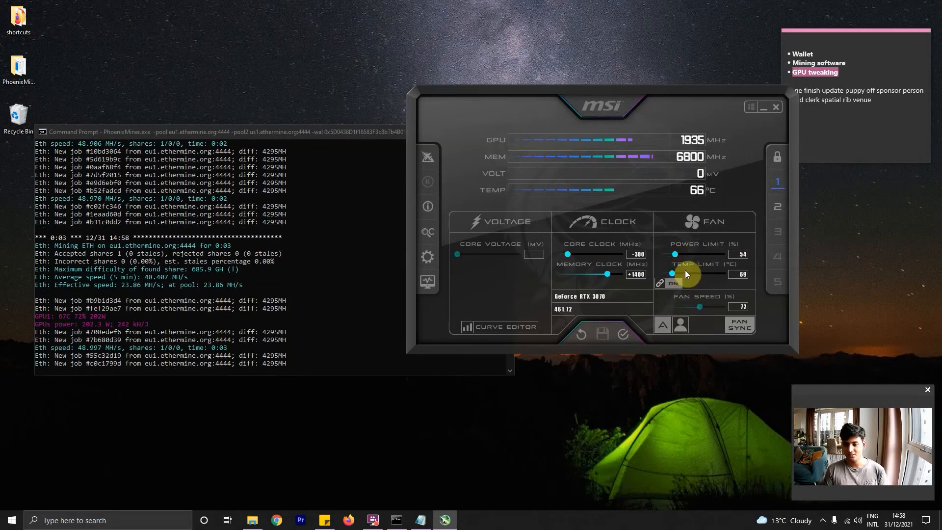
click(619, 334)
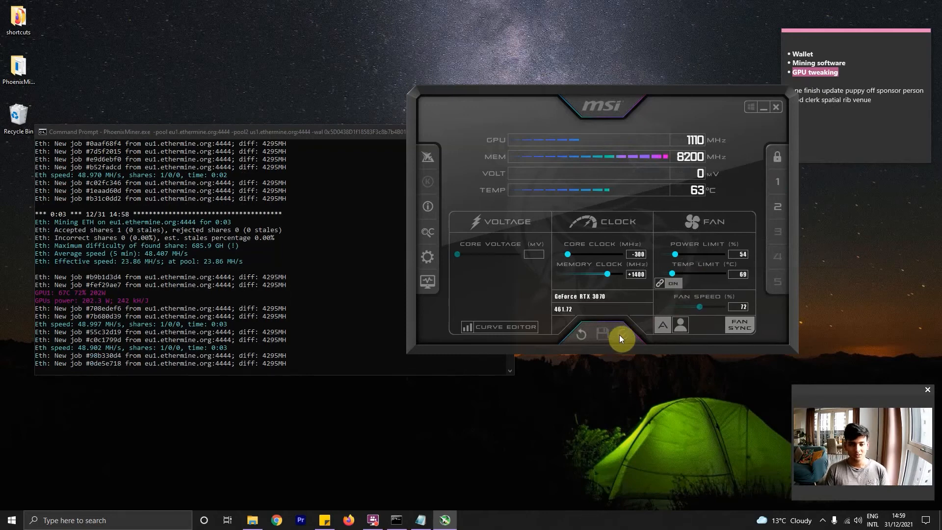
Step: Check the mining speed and GPU power in Command Prompt, and clear the GPU tweaking highlight in the sticky note
click(343, 278)
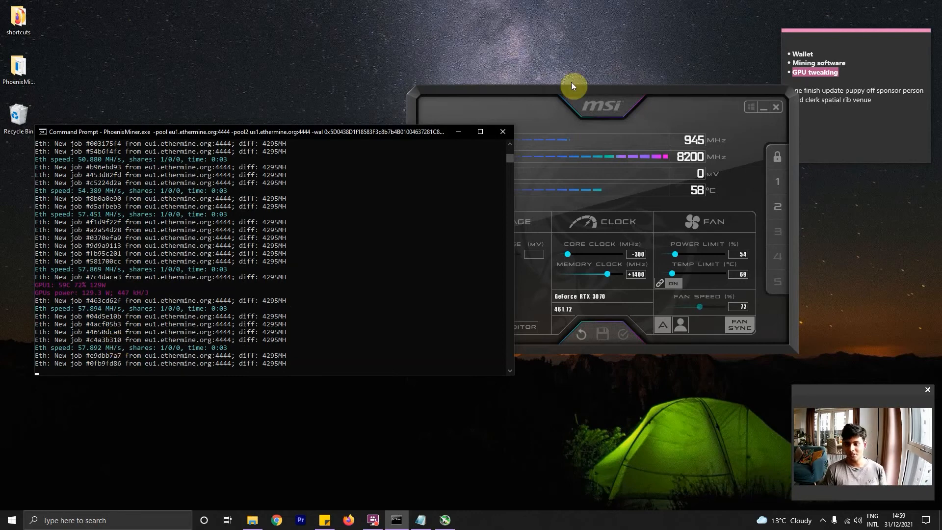
click(788, 84)
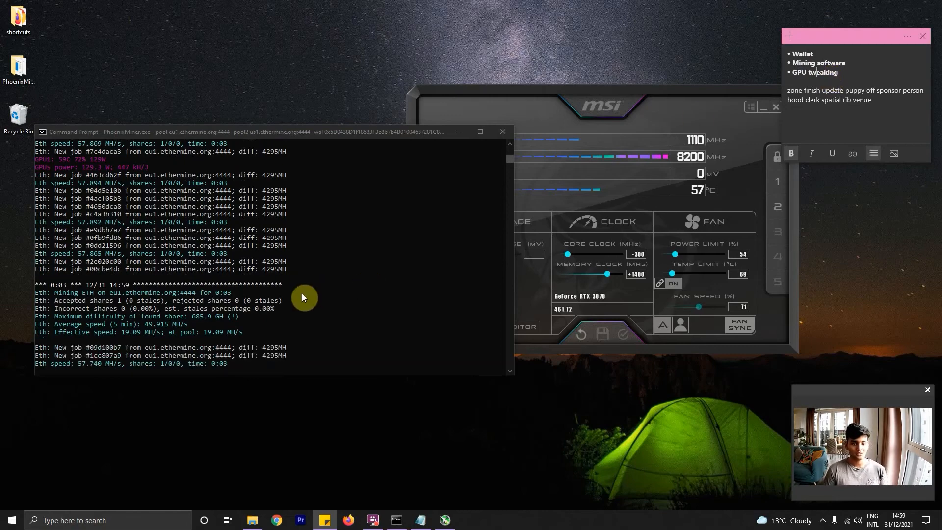
click(65, 307)
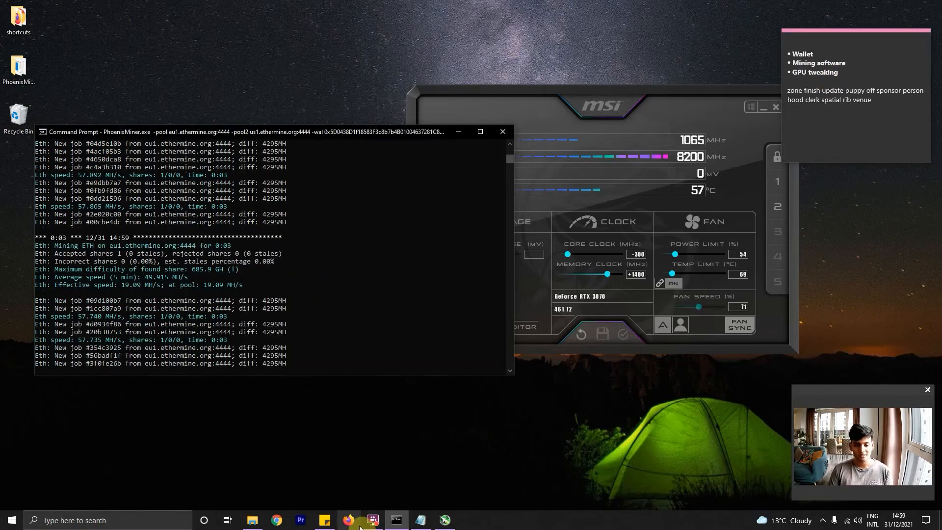
Step: Search the web for ethermine in Firefox and open the Ethermine site from the results
click(358, 519)
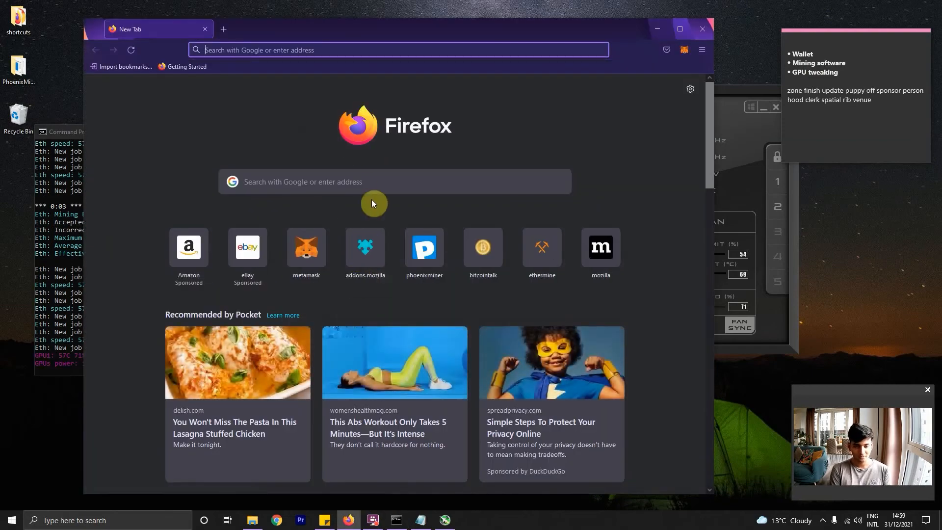
text(ether)
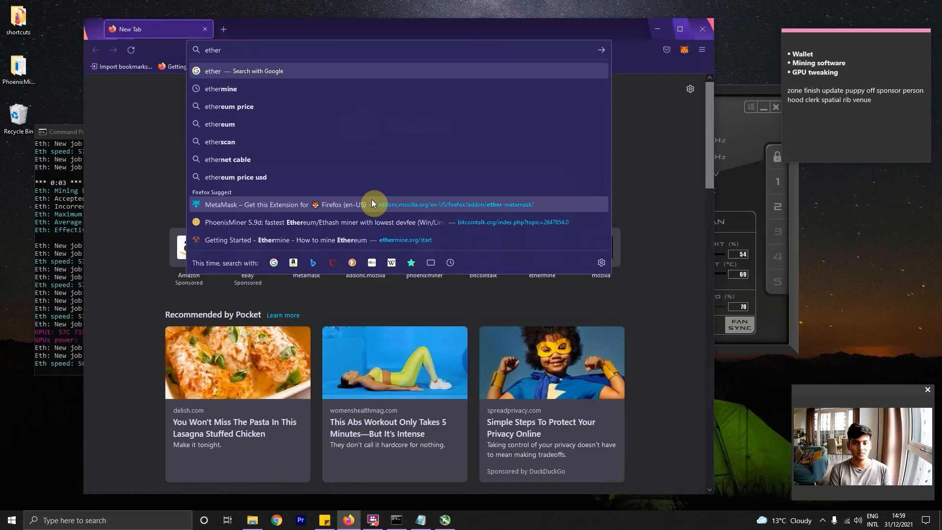
text(mine)
key(Return)
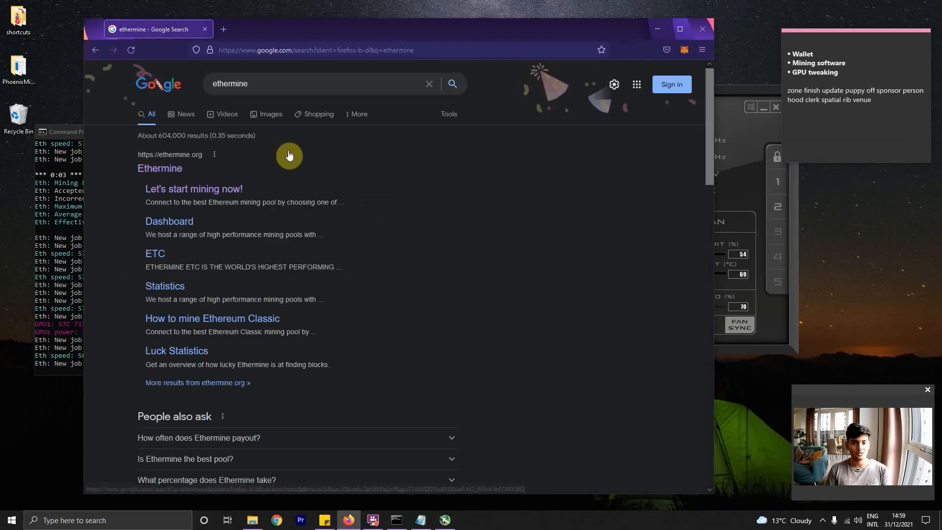
click(170, 169)
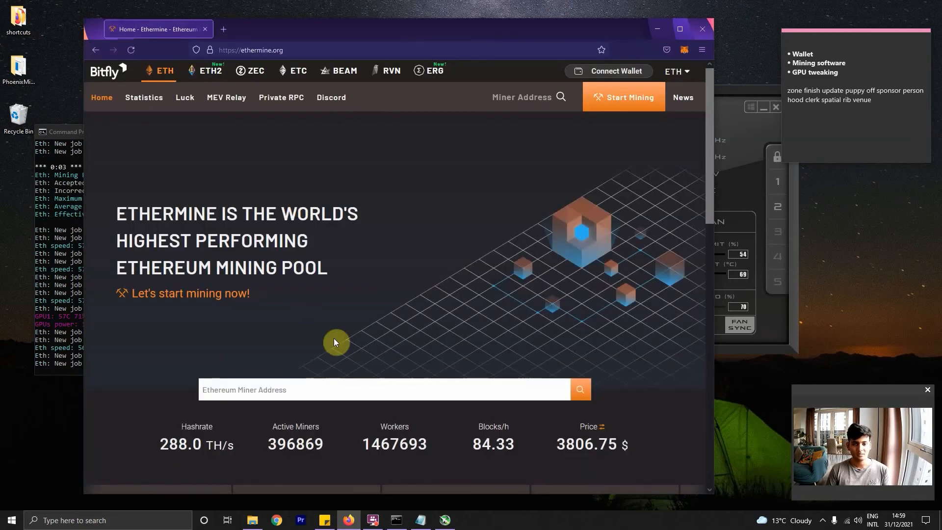
Step: Look through Ethermine's Start Mining connection guide and return to the home page
click(625, 97)
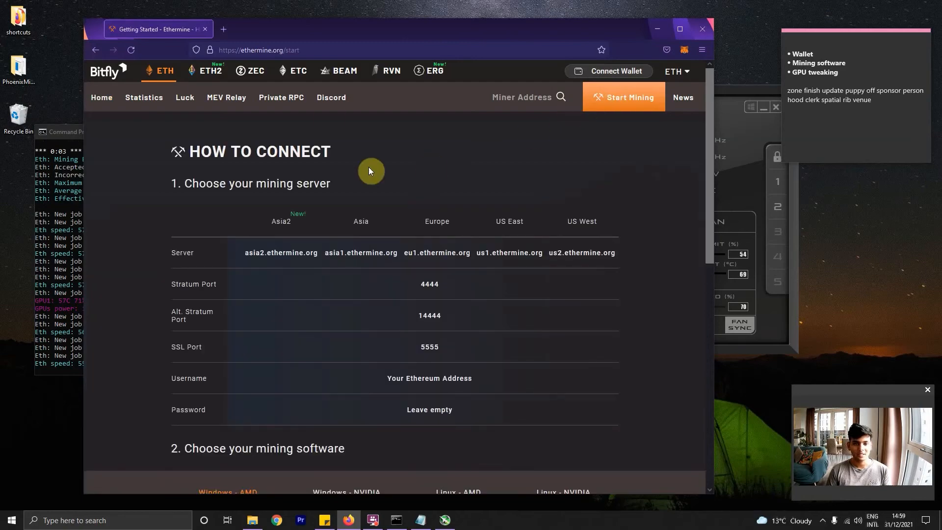
scroll(352, 234, down, 3)
scroll(340, 232, up, 3)
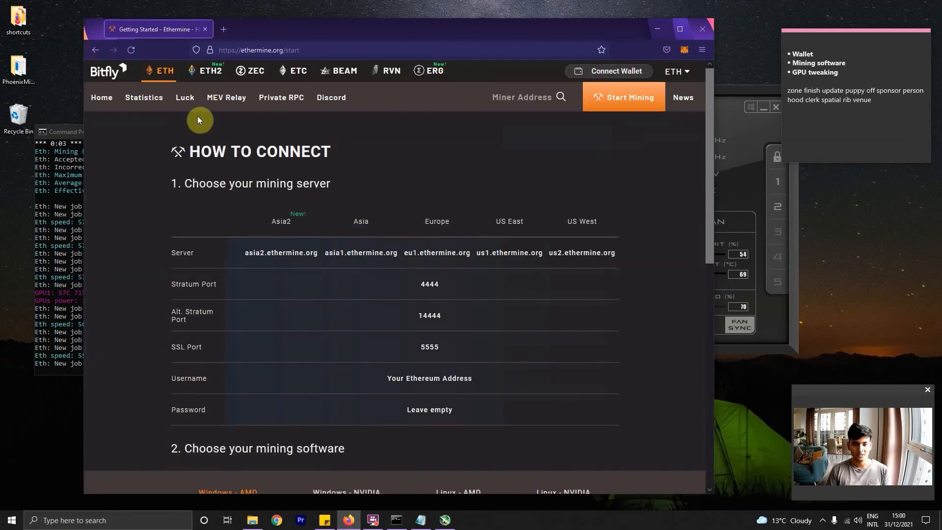
click(108, 96)
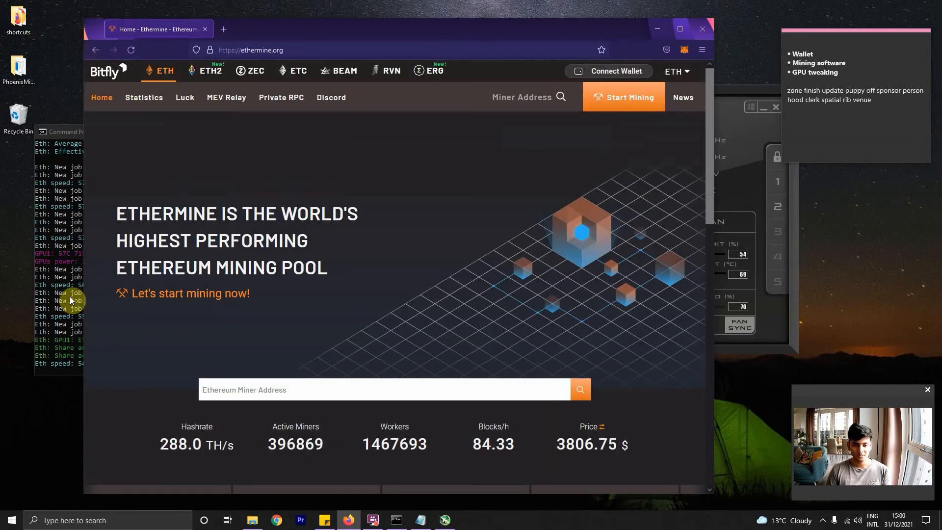
Step: Unlock the MetaMask wallet extension with the account password and copy the Account 1 address to the clipboard
click(684, 50)
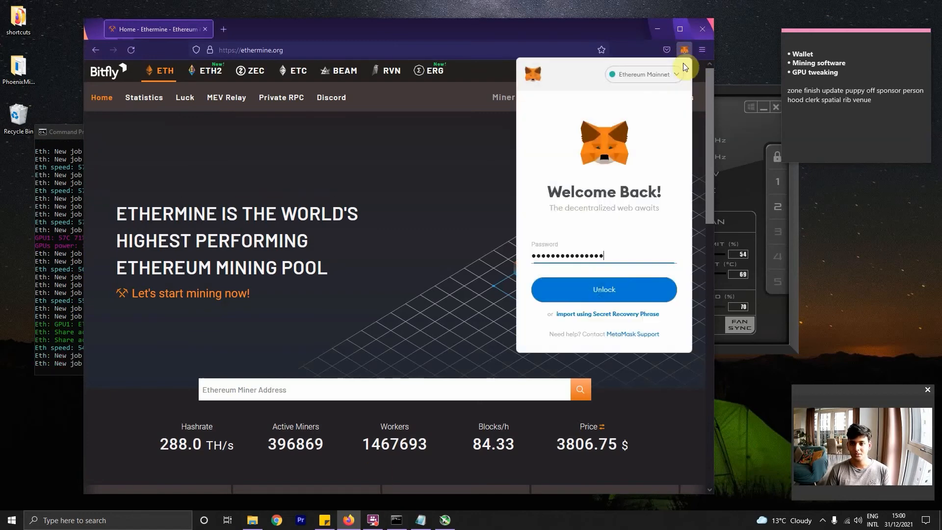
click(624, 294)
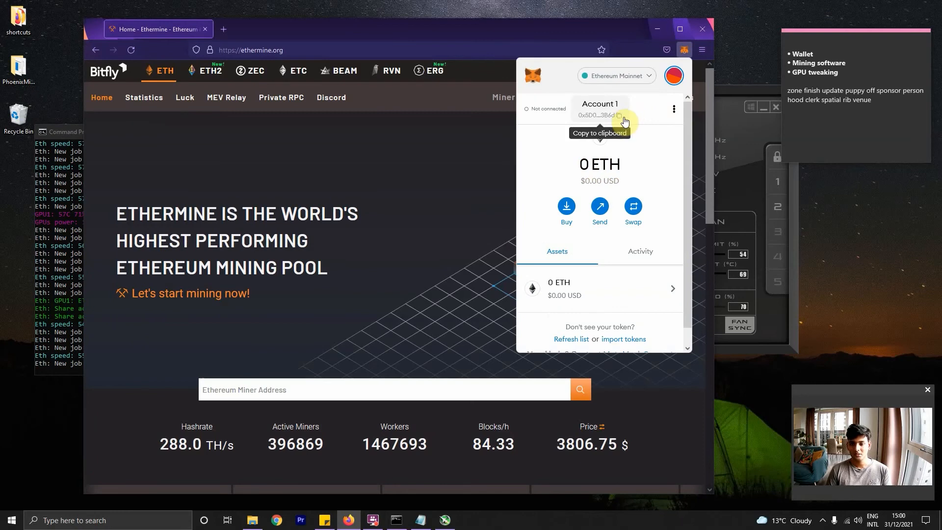
click(620, 117)
click(441, 177)
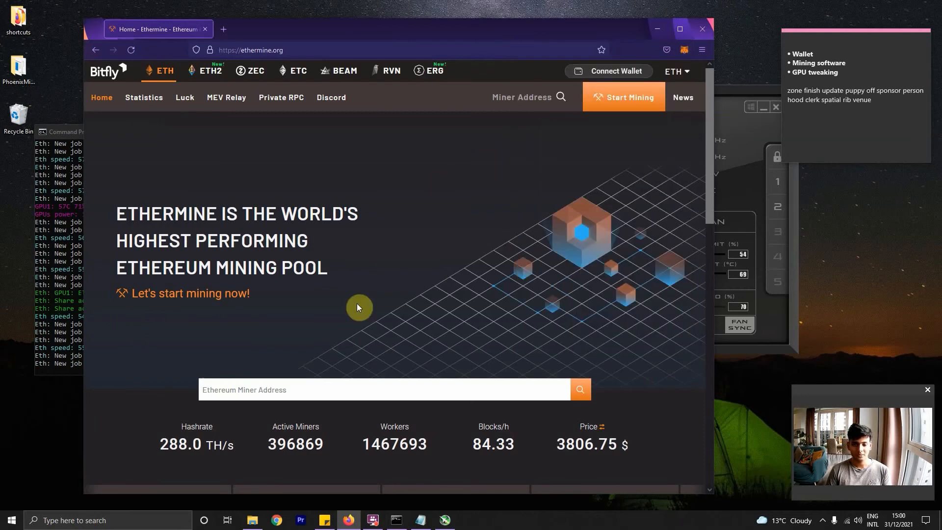
Step: Look up the copied wallet address as the Ethereum miner address on Ethermine and look over its miner dashboard
click(334, 393)
key(ctrl+v)
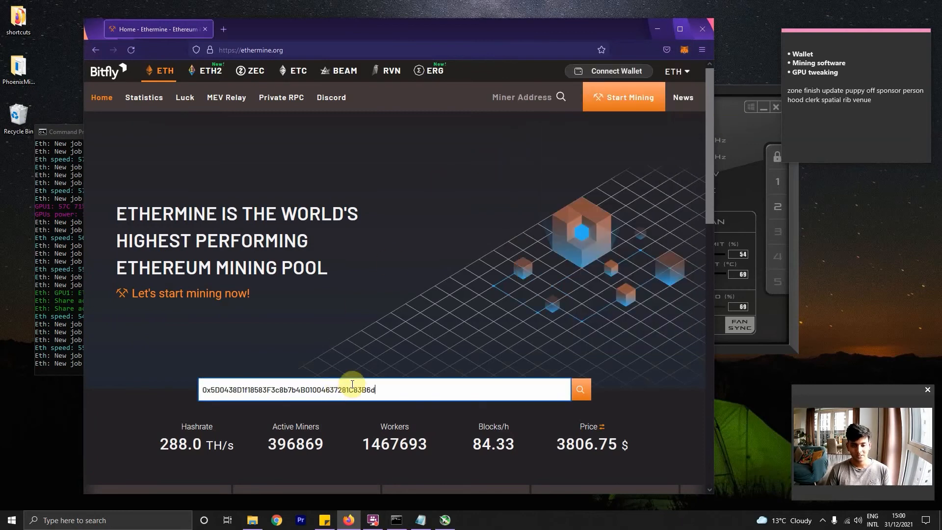
click(588, 392)
scroll(538, 314, down, 2)
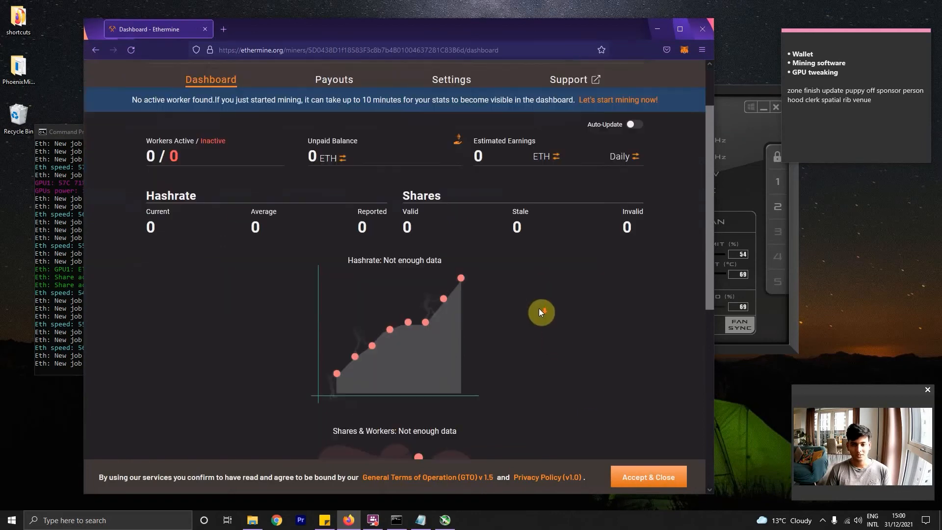
scroll(538, 308, down, 1)
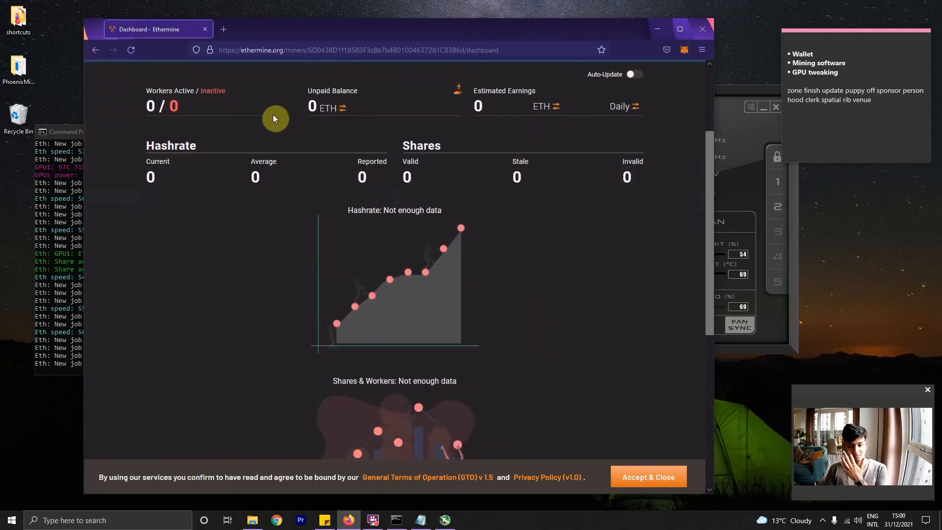
scroll(273, 114, up, 3)
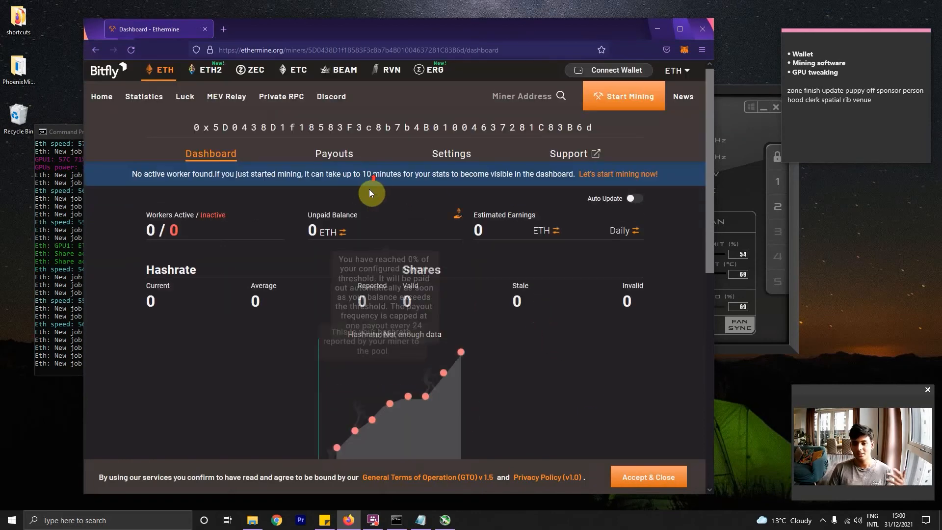
Step: Turn on Auto-Update for the miner dashboard and examine its workers and hashrate figures
click(630, 201)
mouse_move(497, 240)
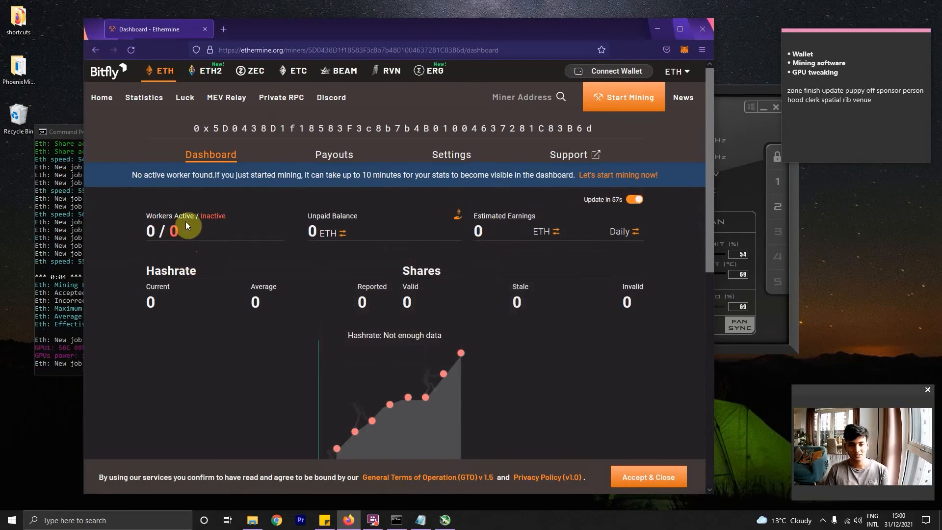
scroll(343, 242, down, 1)
mouse_move(153, 249)
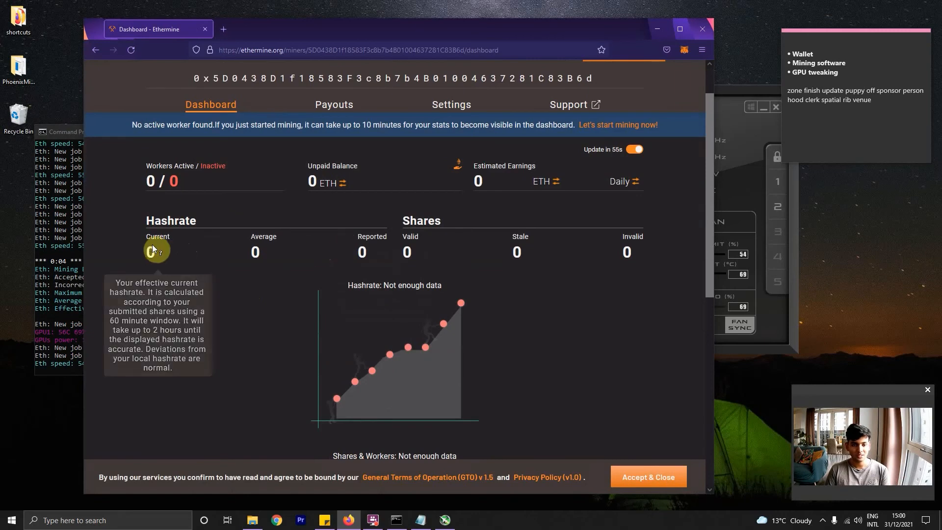
click(46, 291)
click(564, 282)
scroll(322, 207, up, 1)
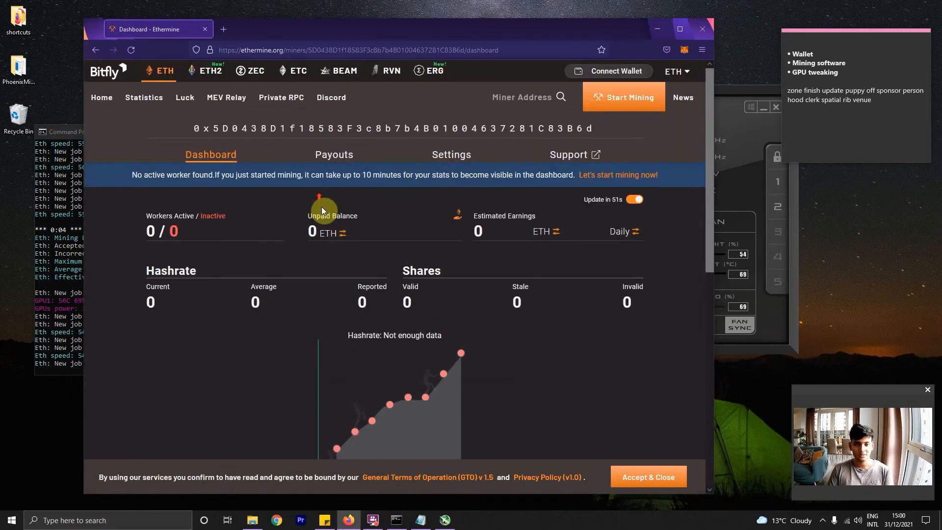
Step: View the miner's Payouts page, return to the Dashboard, and bring Command Prompt forward to check the mining output
click(331, 155)
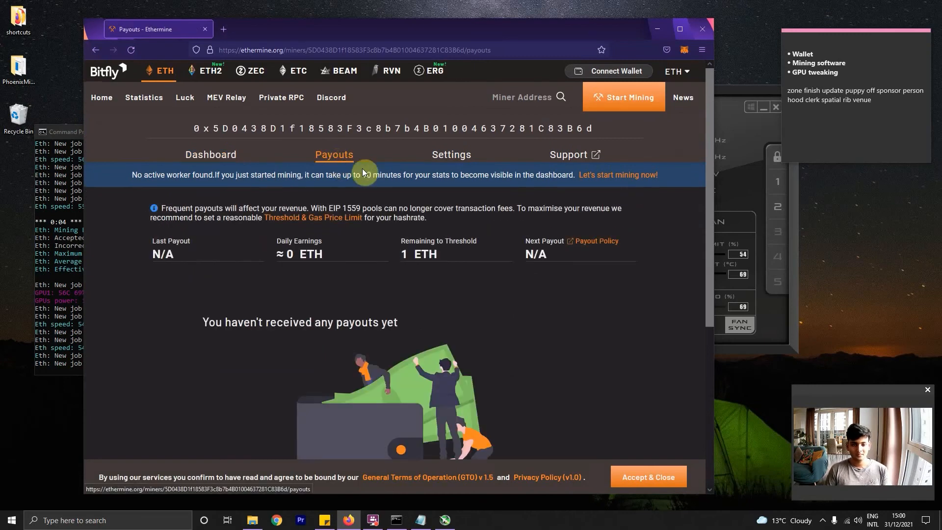
click(237, 155)
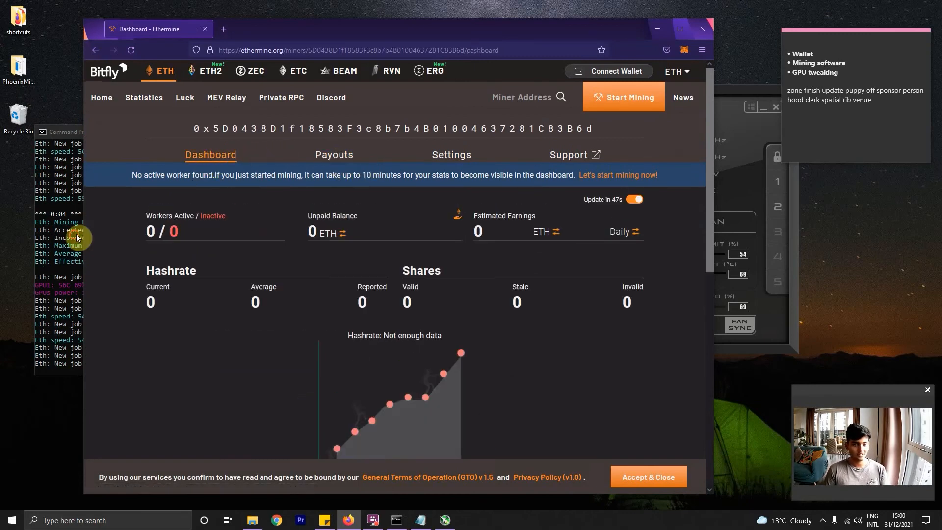
click(75, 233)
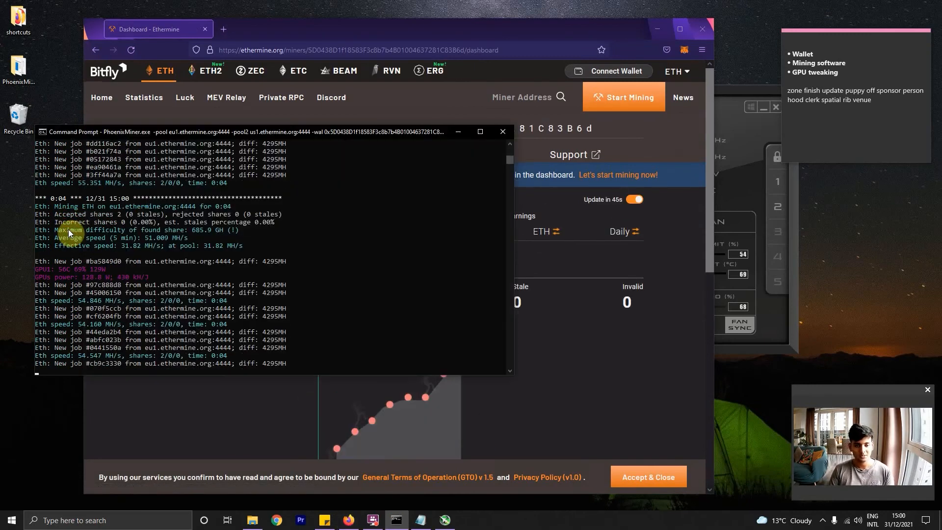